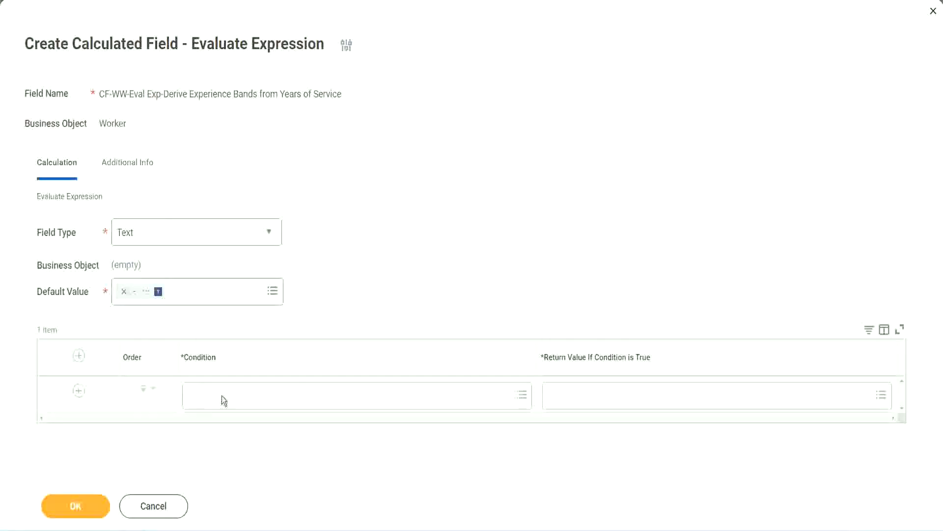
Step: Set the first row's condition to CF-WW-TF-Length of Service between 0 and 7 years, copying the name from the Notepad++ notes
click(222, 396)
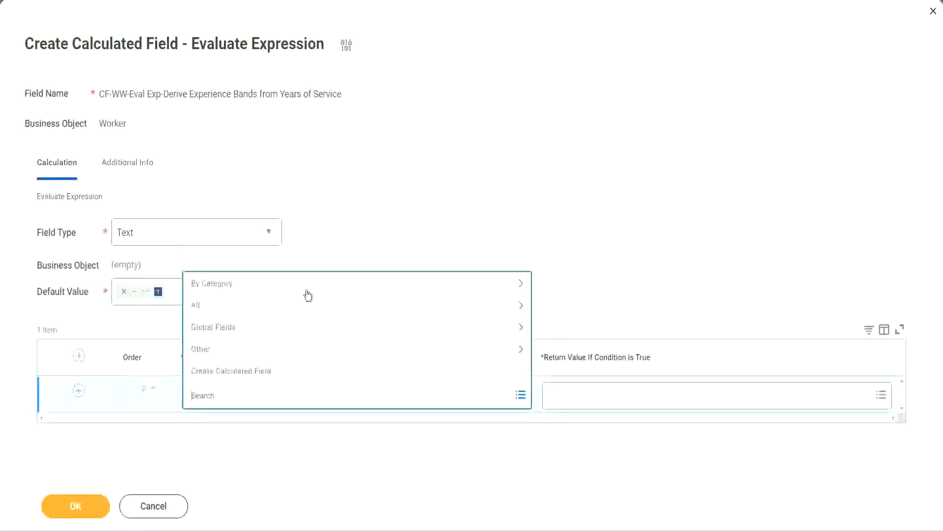
click(363, 223)
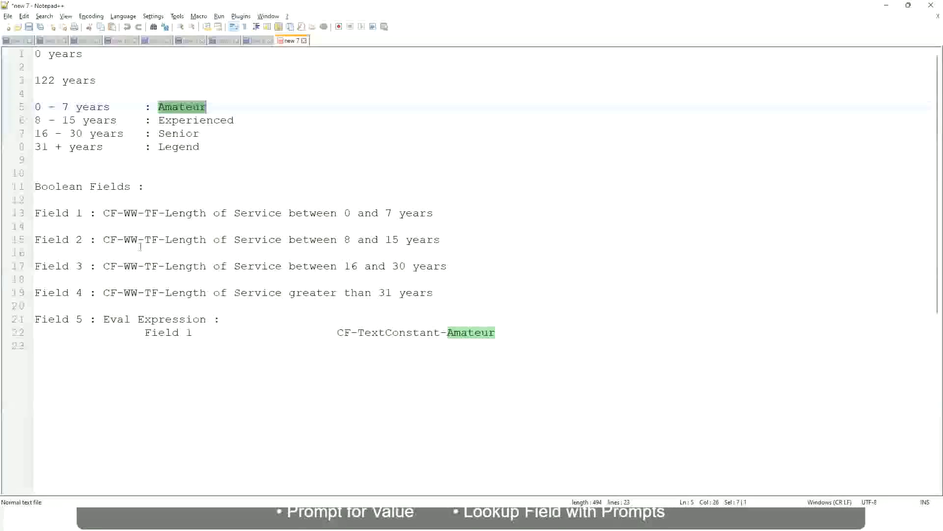
drag(104, 213, 434, 217)
key(ctrl+c)
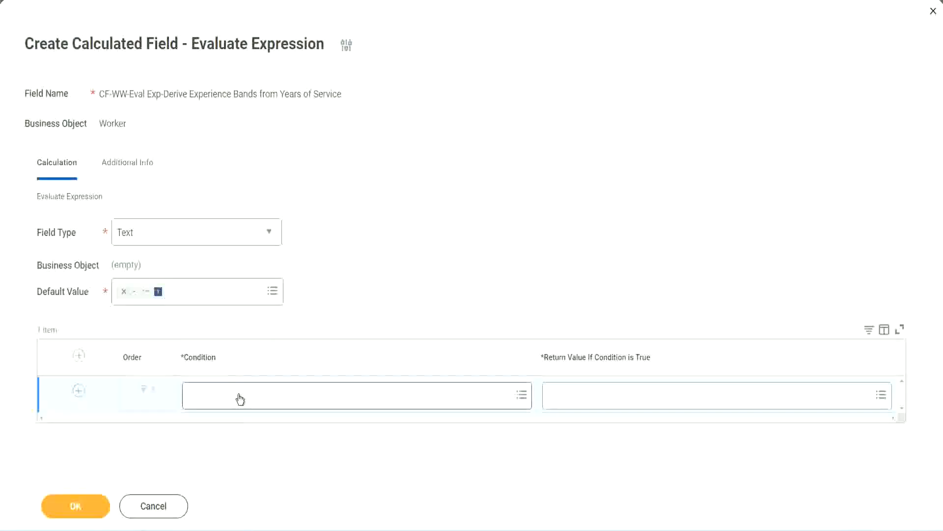
click(240, 399)
key(ctrl+v)
key(Return)
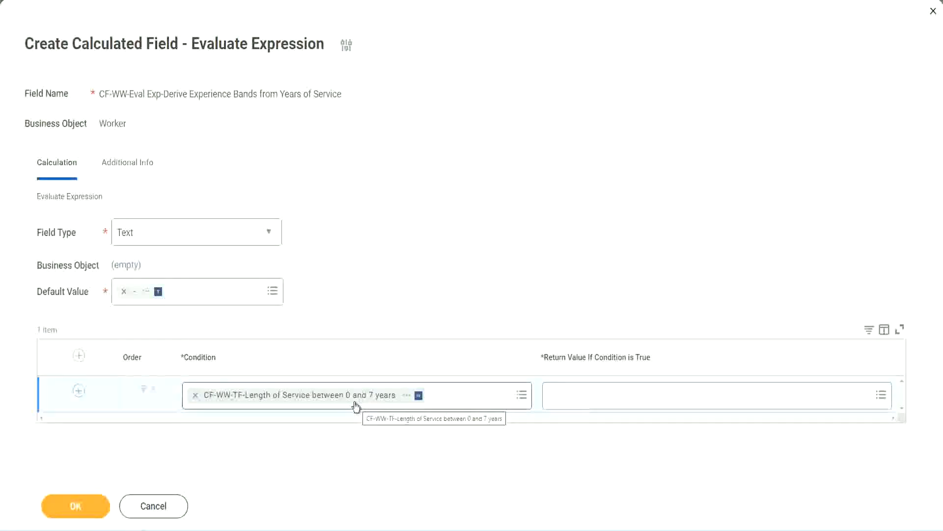
click(614, 403)
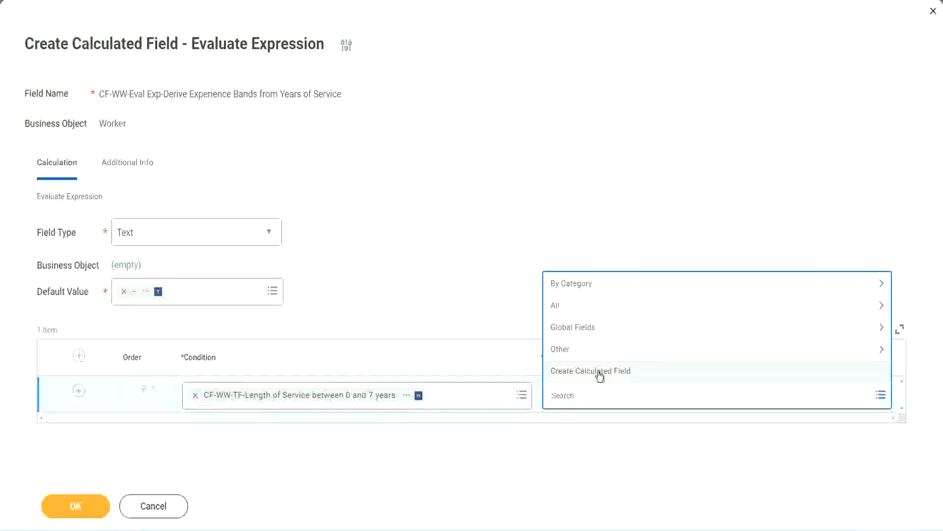
click(547, 244)
click(566, 396)
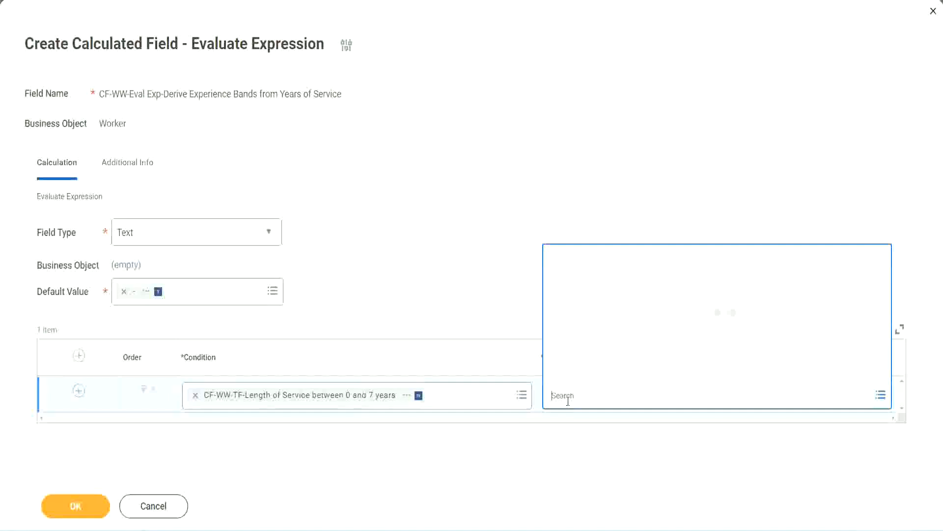
text(Amaterue)
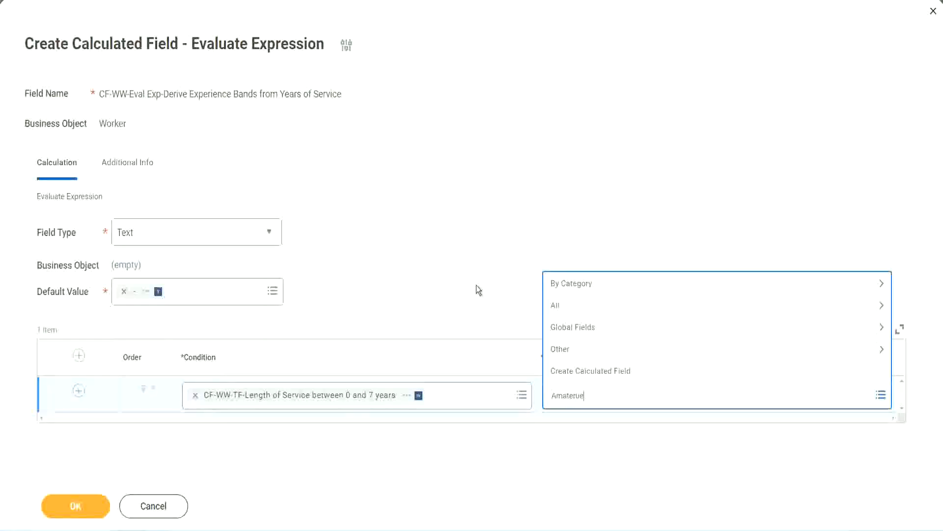
key(Escape)
click(595, 405)
click(476, 289)
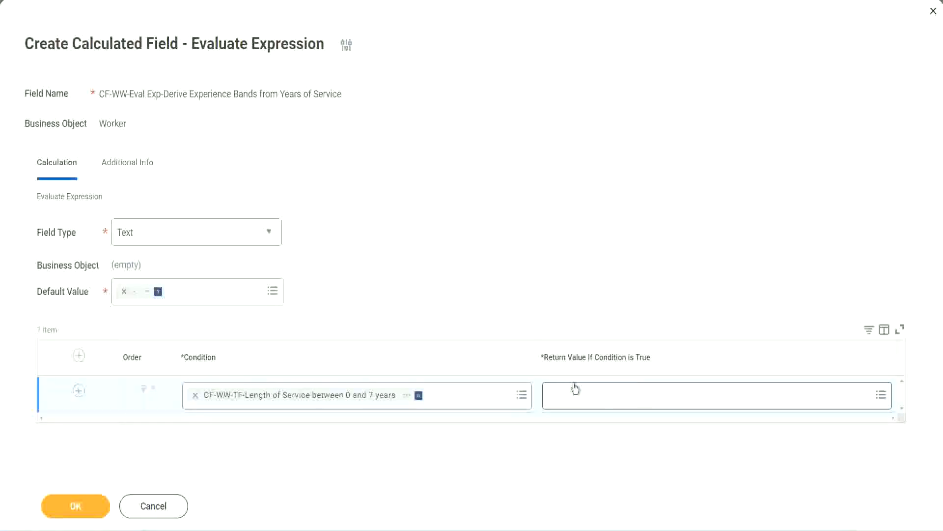
Step: Create a new calculated field for the first row's return value and name it CF-WW-TC-Amateur
click(611, 394)
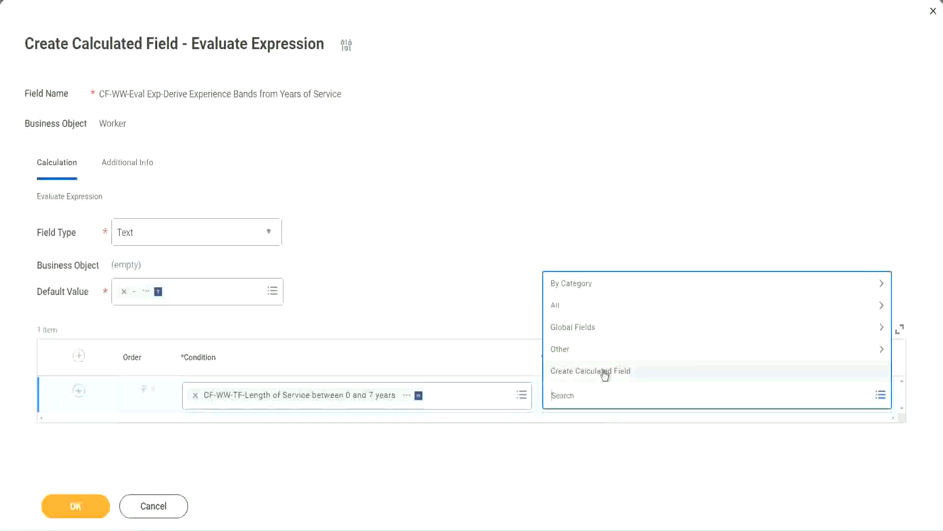
click(604, 375)
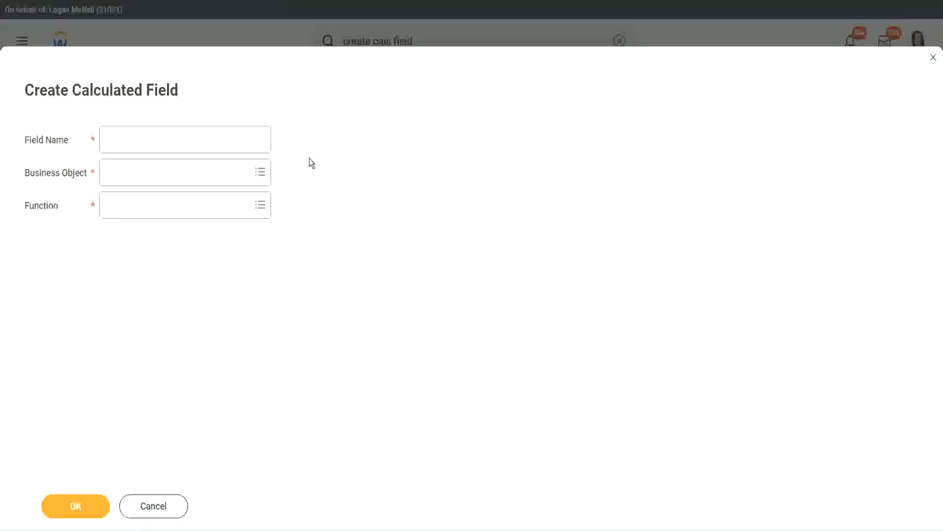
click(117, 141)
text(CF)
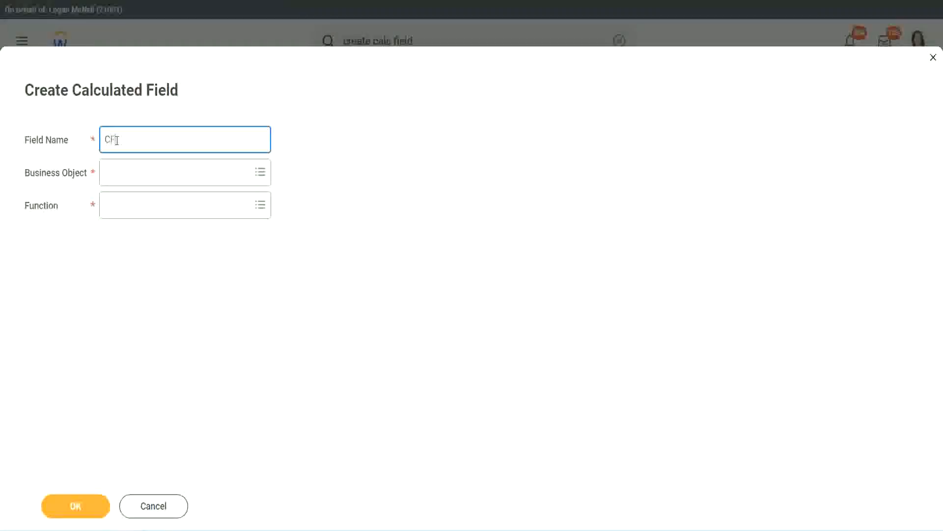
text(_TC)
text(-Am)
text(ateur)
click(118, 139)
text(WW)
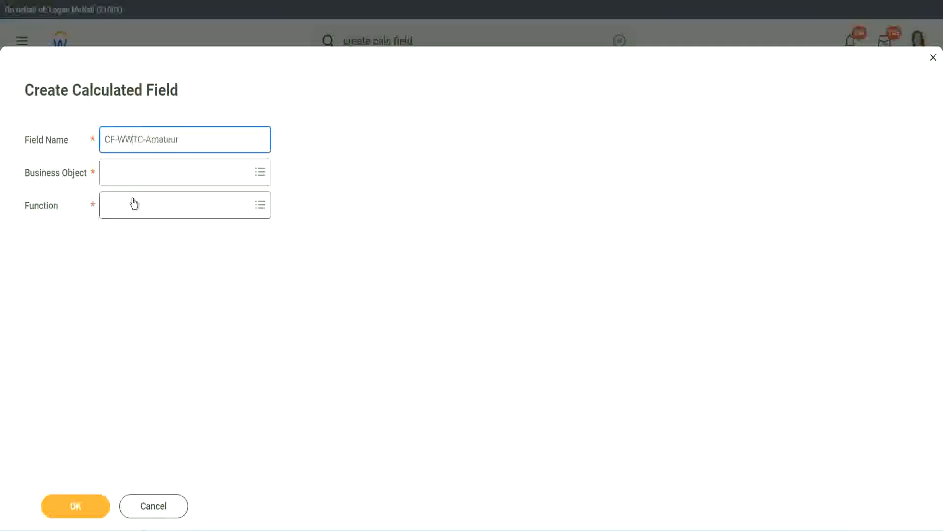
text(-)
Step: Set the new calculated field's business object to Global
click(132, 173)
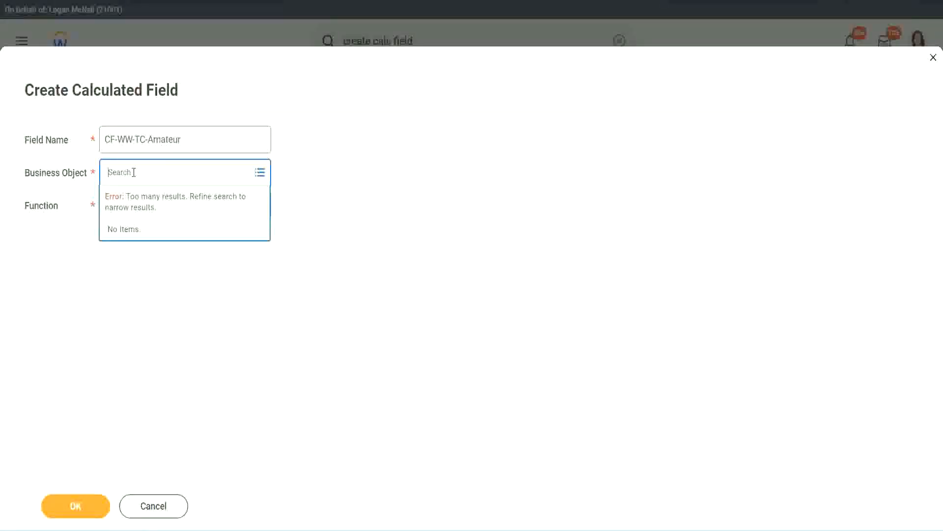
text(worker)
key(BackSpace)
key(BackSpace)
key(BackSpace)
key(BackSpace)
key(BackSpace)
key(BackSpace)
text(global)
key(Return)
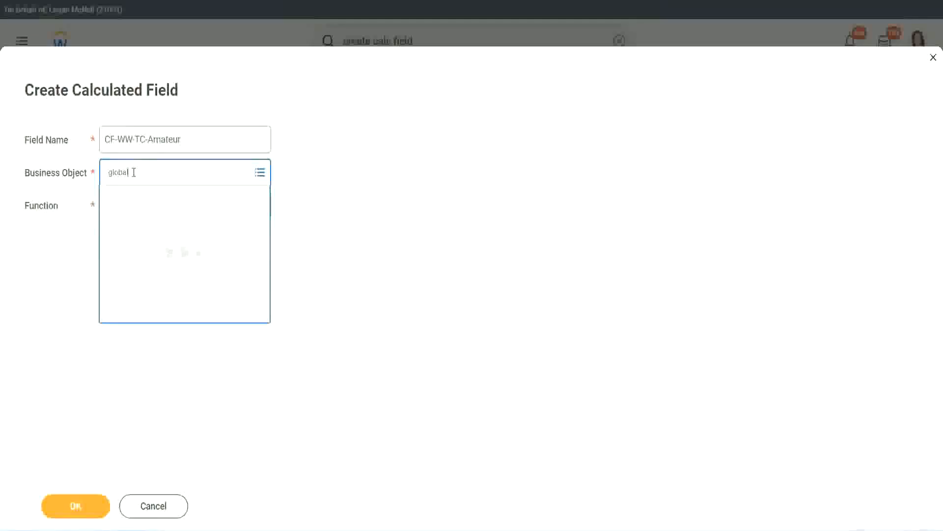
click(147, 227)
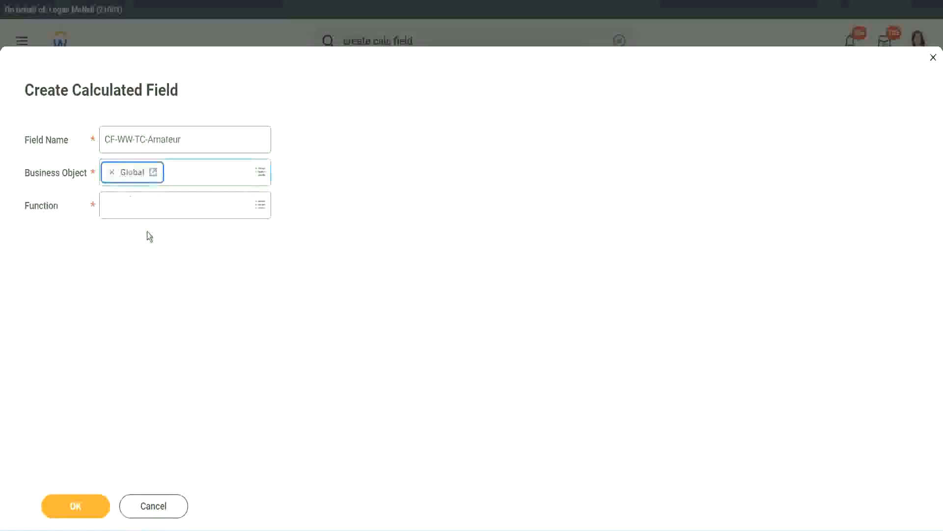
triple_click(216, 142)
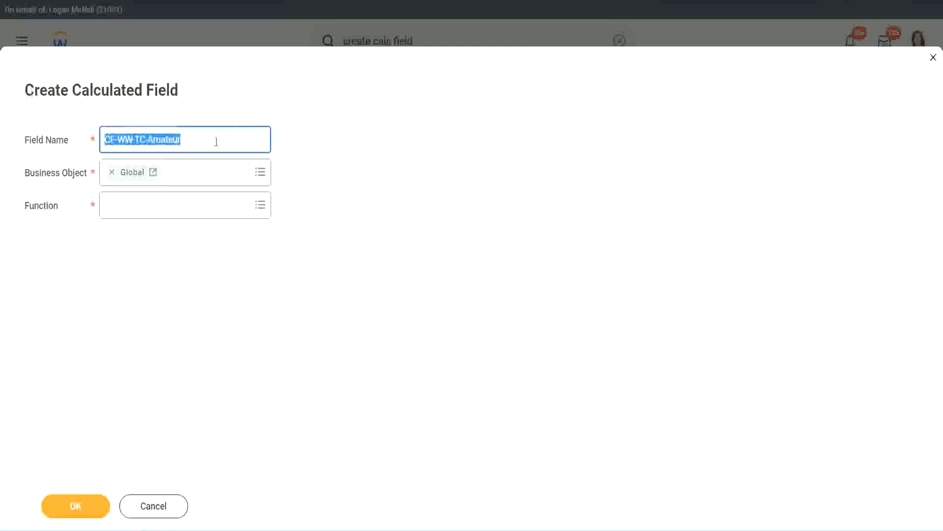
click(206, 141)
double_click(186, 138)
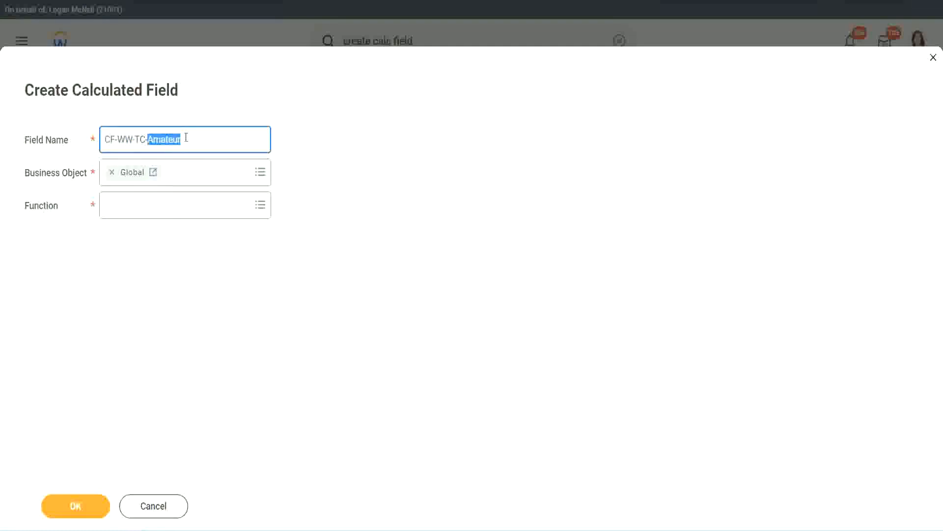
click(195, 137)
double_click(177, 140)
Step: Choose Text Constant as the new field's function and continue to its definition
click(130, 206)
text(text const)
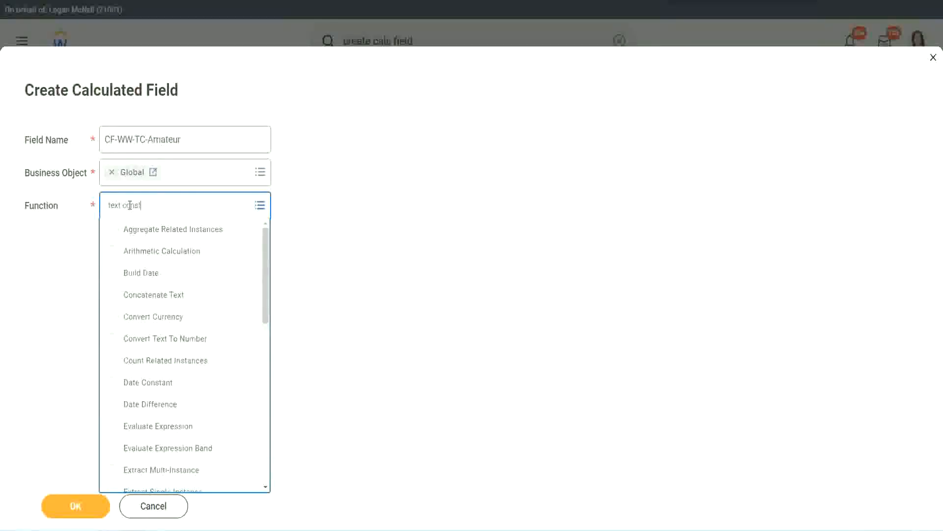
key(Return)
click(78, 514)
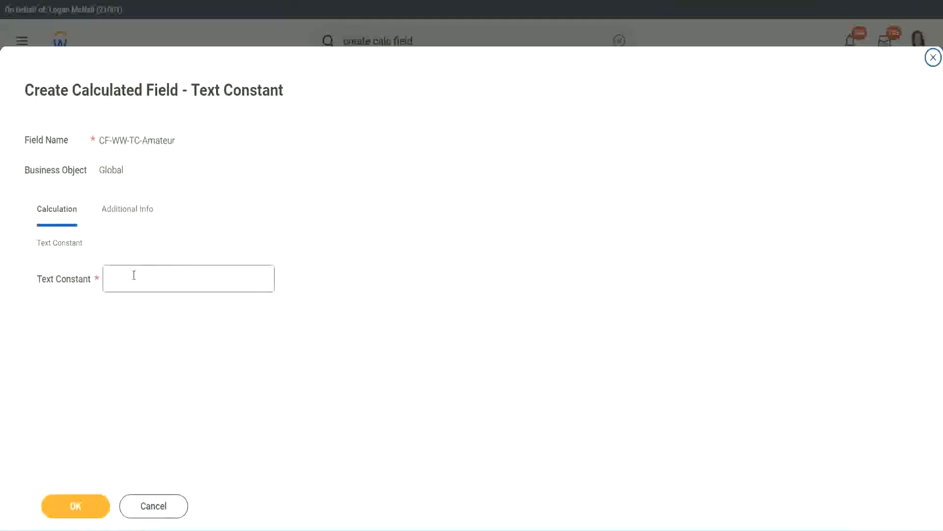
Step: Set the text constant to Amateur and save the field as the first row's return value
click(157, 278)
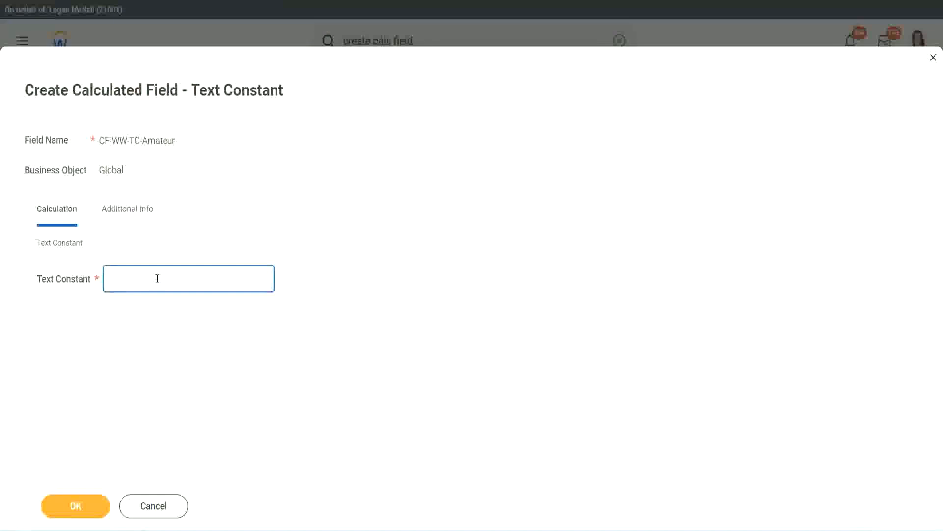
text(Amateur)
click(72, 507)
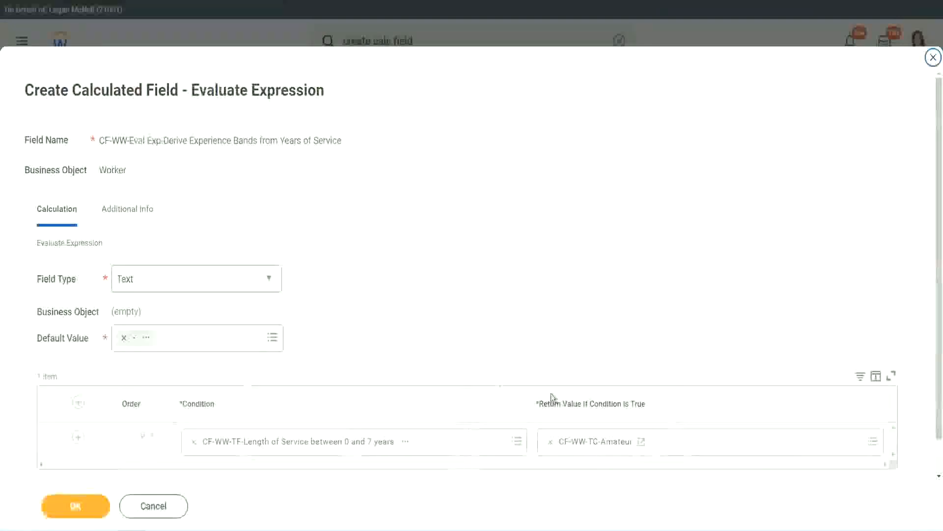
right_click(585, 445)
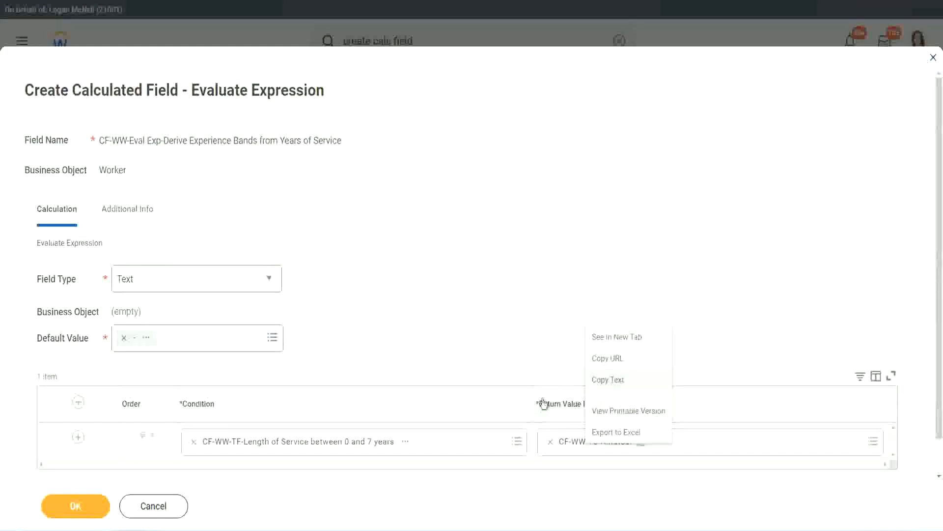
click(585, 445)
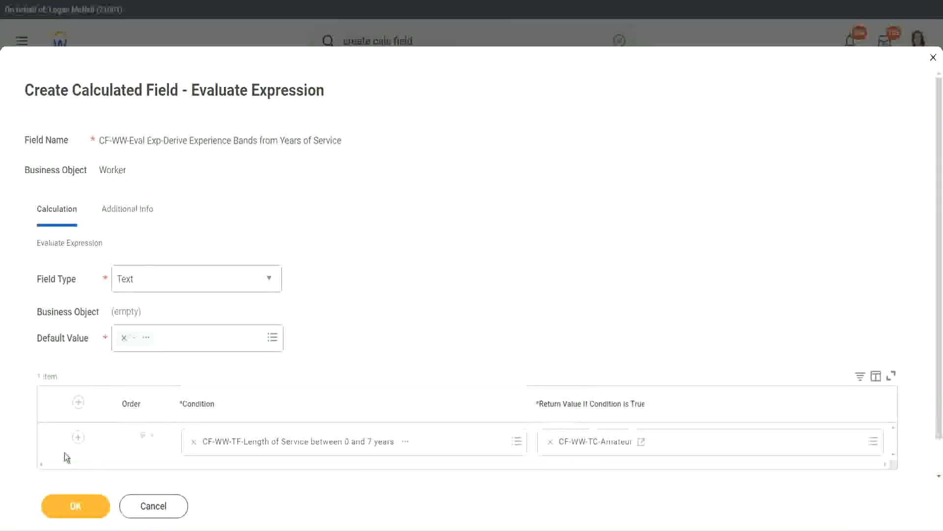
Step: Add three more condition rows below the first row of the Evaluate Expression table
click(78, 439)
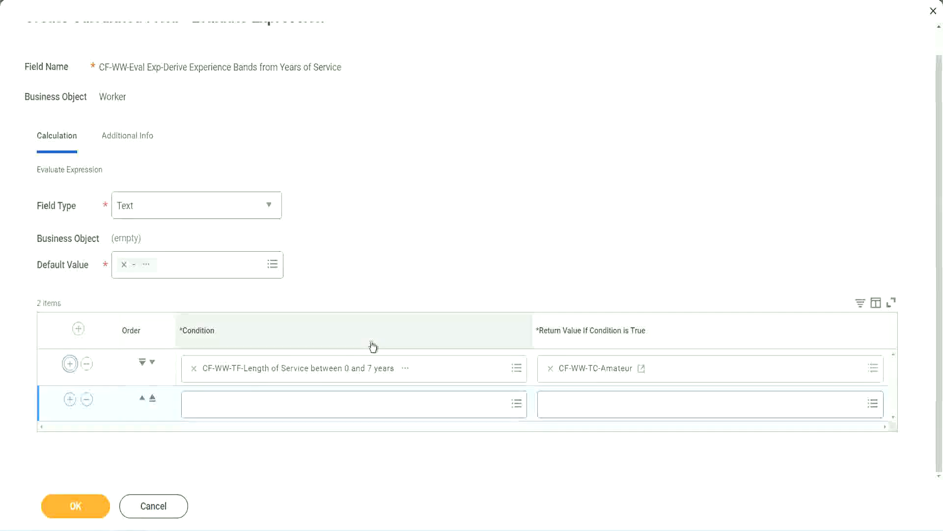
click(70, 402)
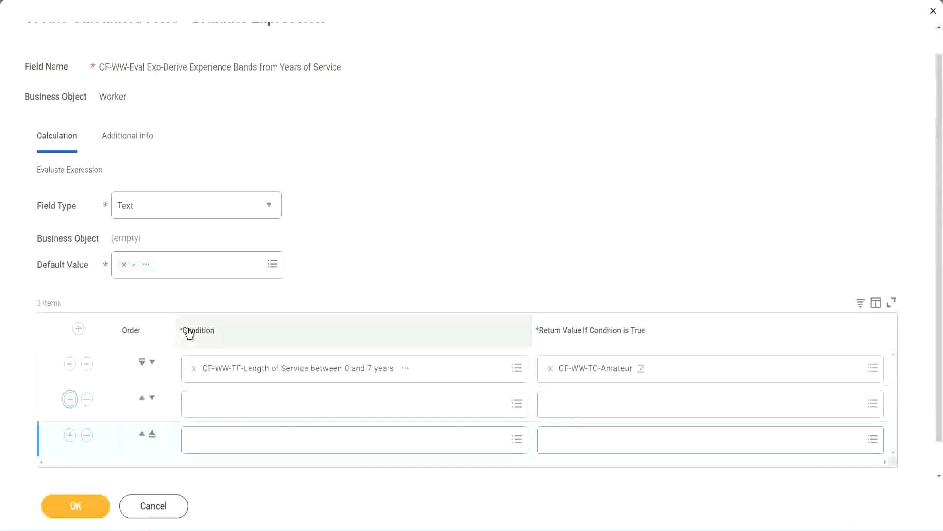
click(70, 402)
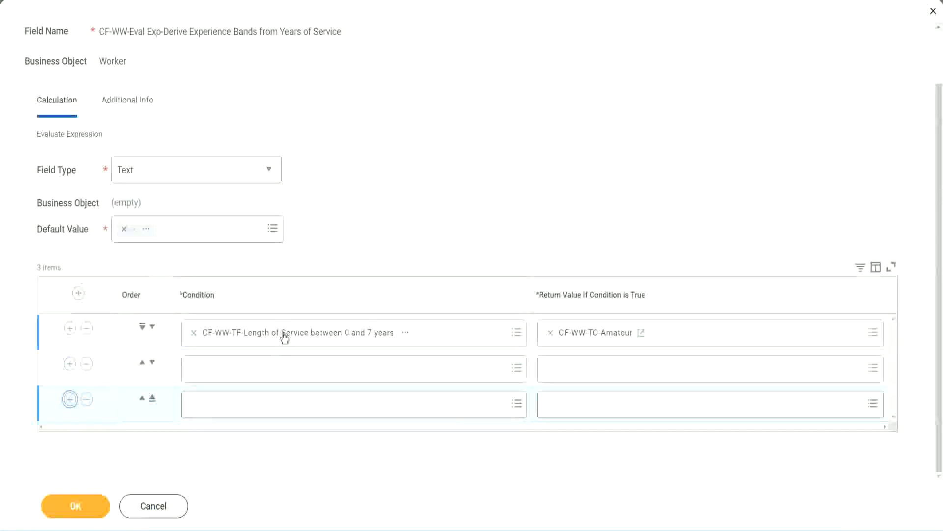
Step: Set the second row's condition to CF-WW-TF-Length of Service between 8 and 15 years
click(233, 373)
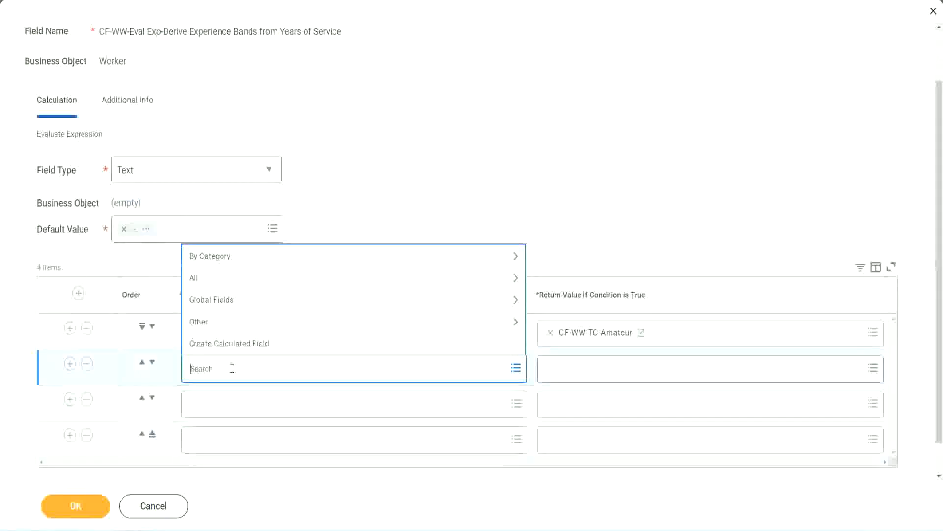
text(cf-ww)
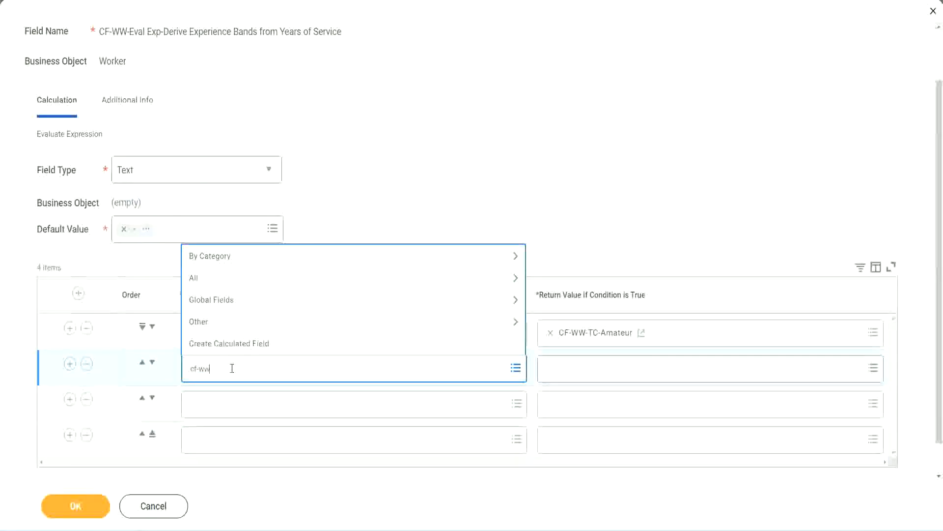
text(-tf)
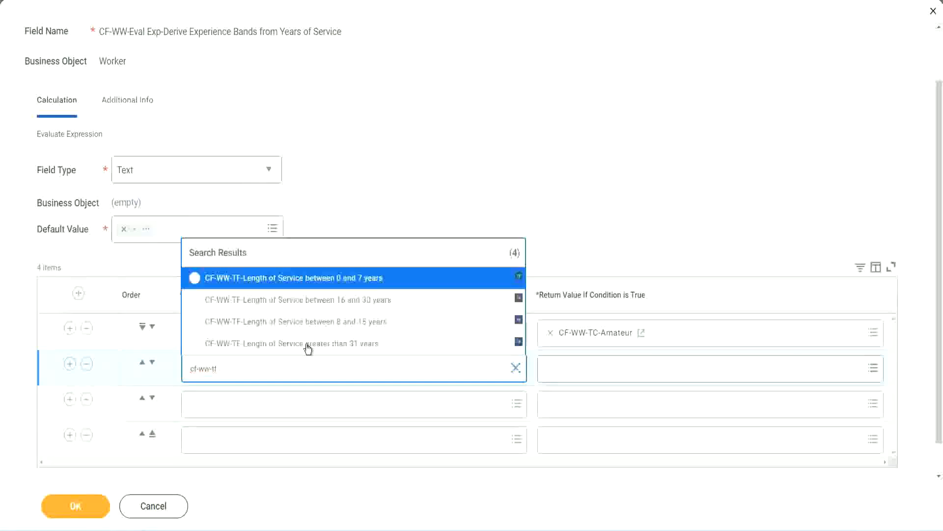
click(362, 322)
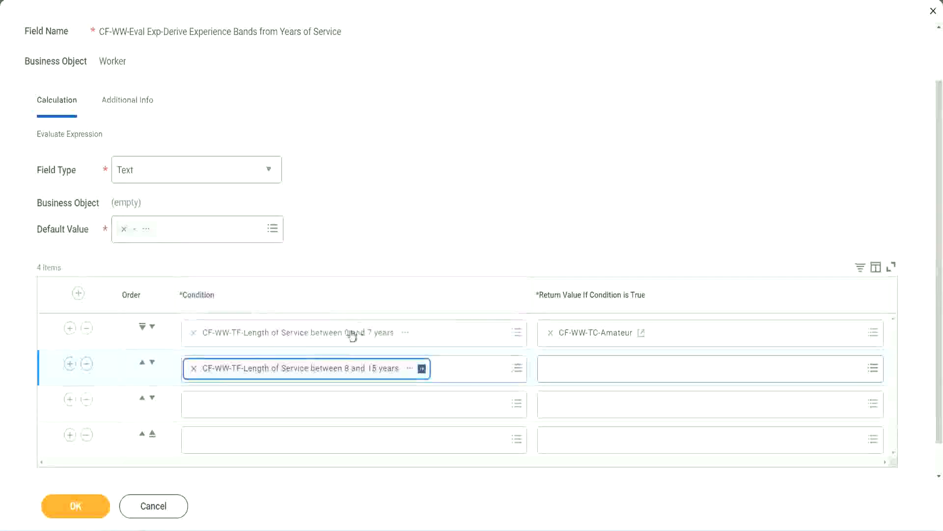
Step: Set the third row's condition to CF-WW-TF-Length of Service between 16 and 30 years
click(238, 404)
text(cf)
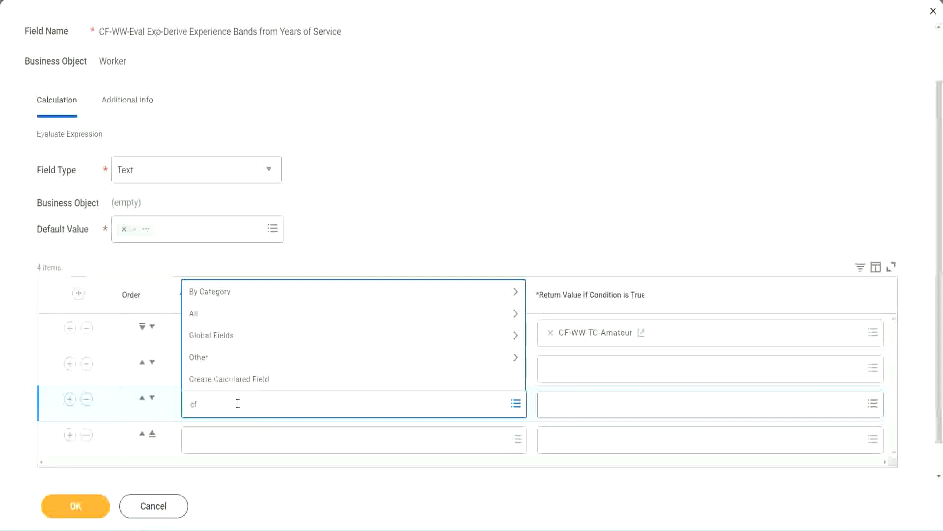
text(-ww-tc)
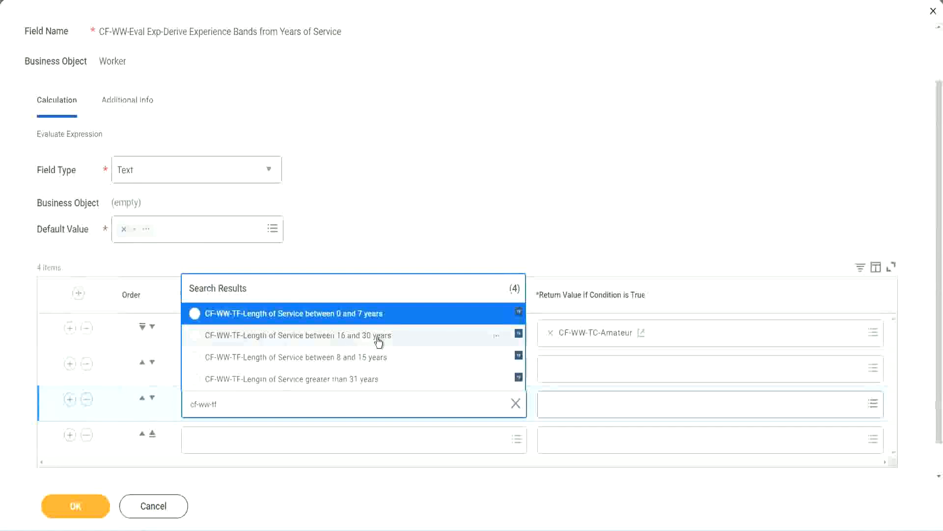
click(379, 339)
Step: Set the fourth row's condition to CF-WW-TF-Length of Service greater than 31 years
click(223, 442)
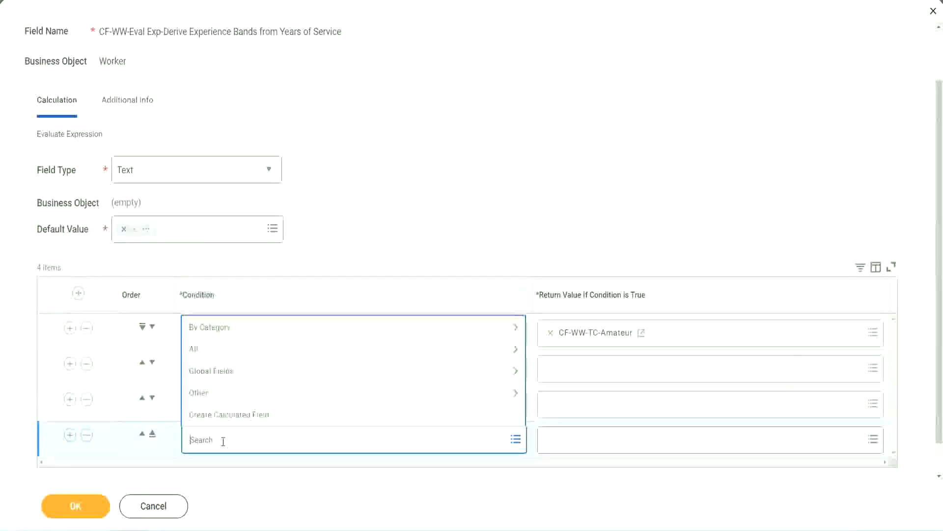
text(cf-ww)
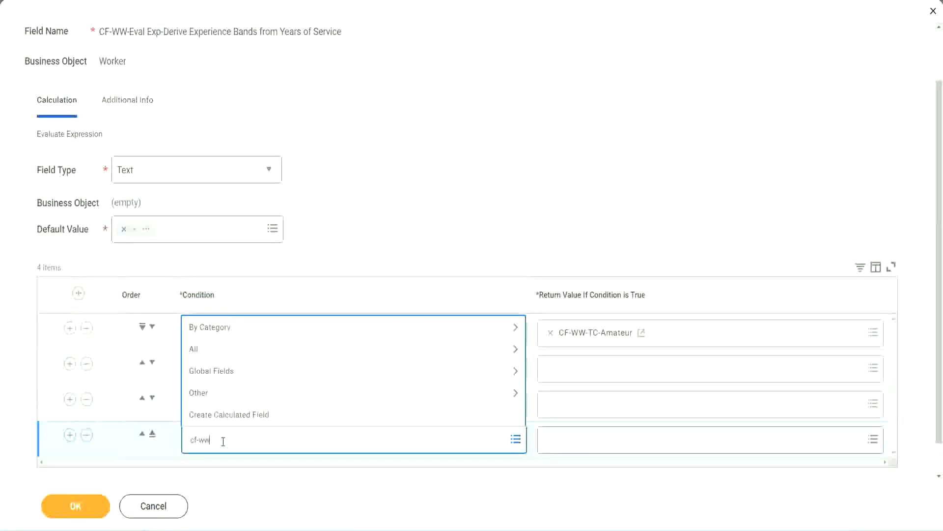
text( tf 31)
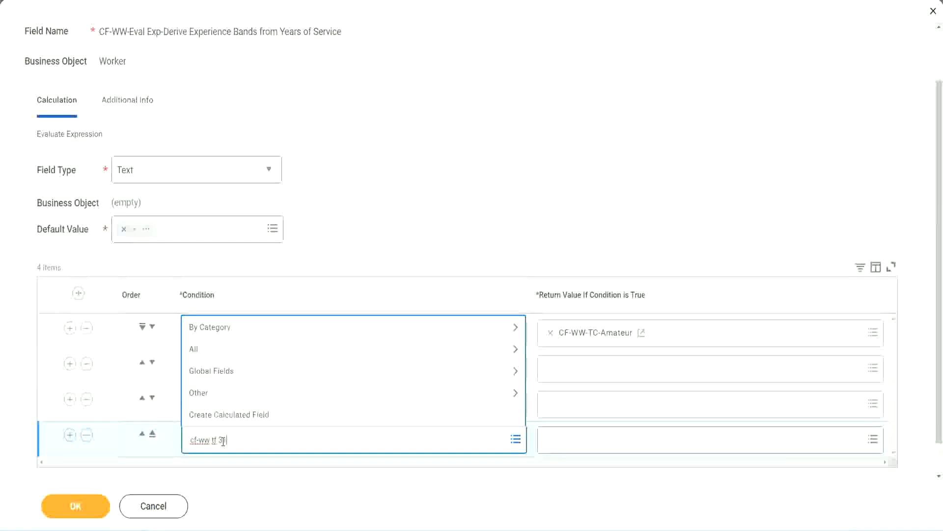
key(Return)
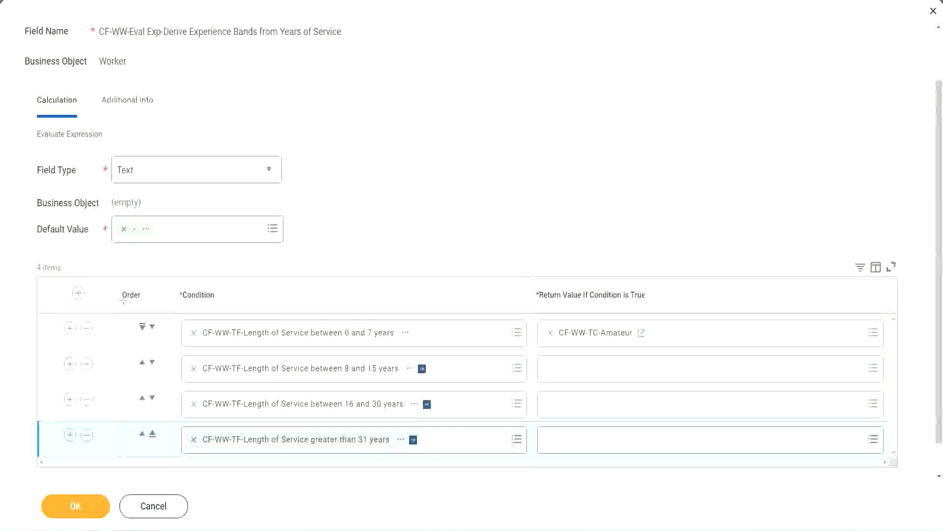
Step: Move the 8 to 15 years condition above the 0 to 7 years condition, and restore the original row order
drag(106, 289, 104, 388)
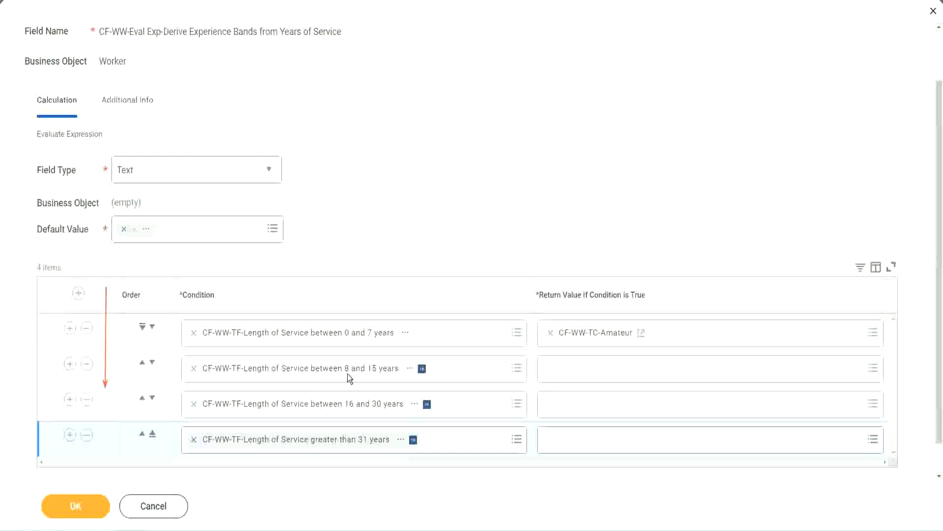
click(142, 364)
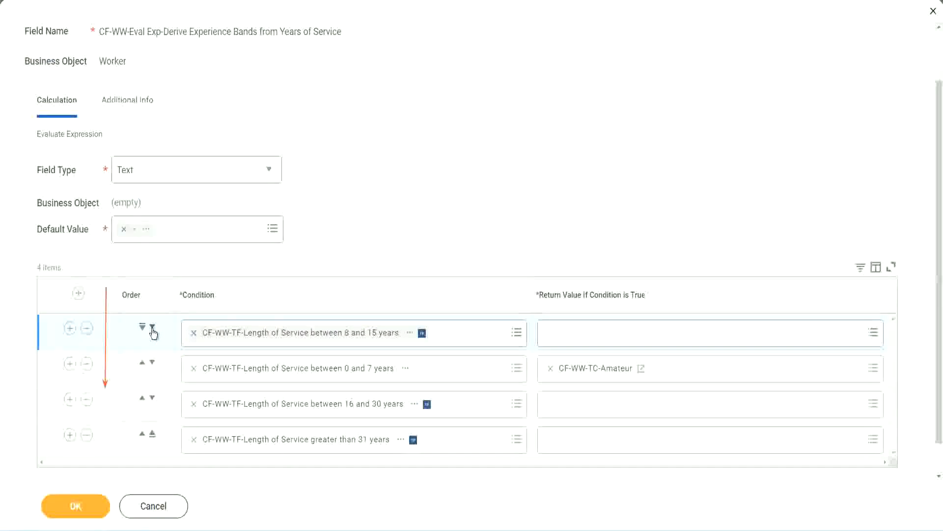
click(153, 327)
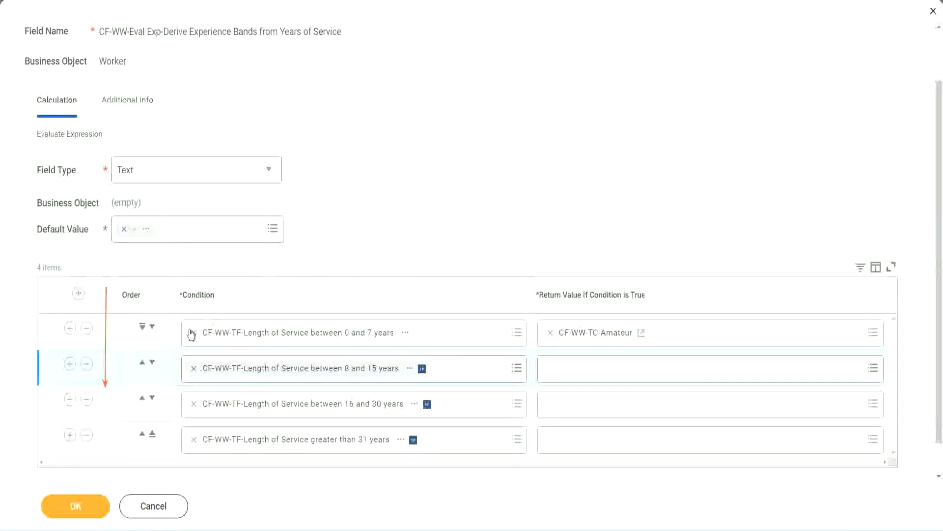
Step: Copy the CF-WW-TC-Amateur field name, moving the 8 to 15 years row up one place beforehand and back down after copying
click(142, 365)
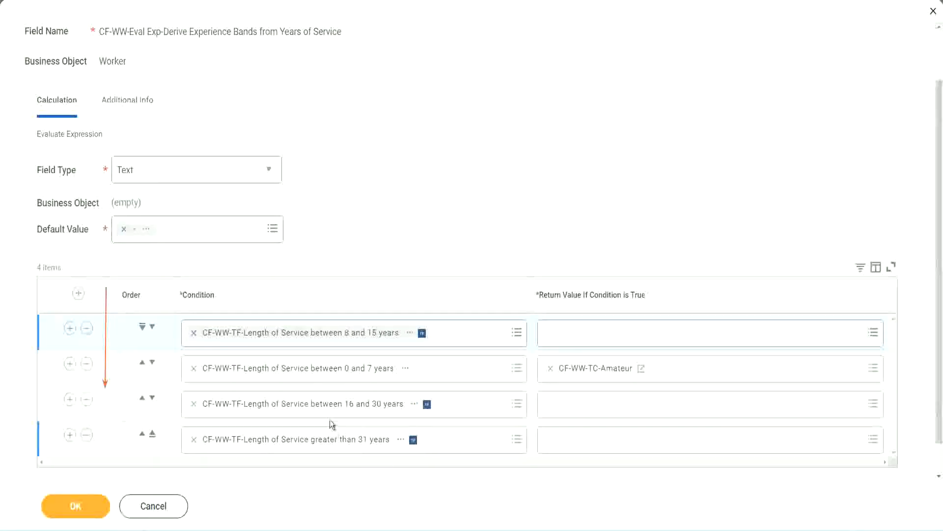
right_click(597, 376)
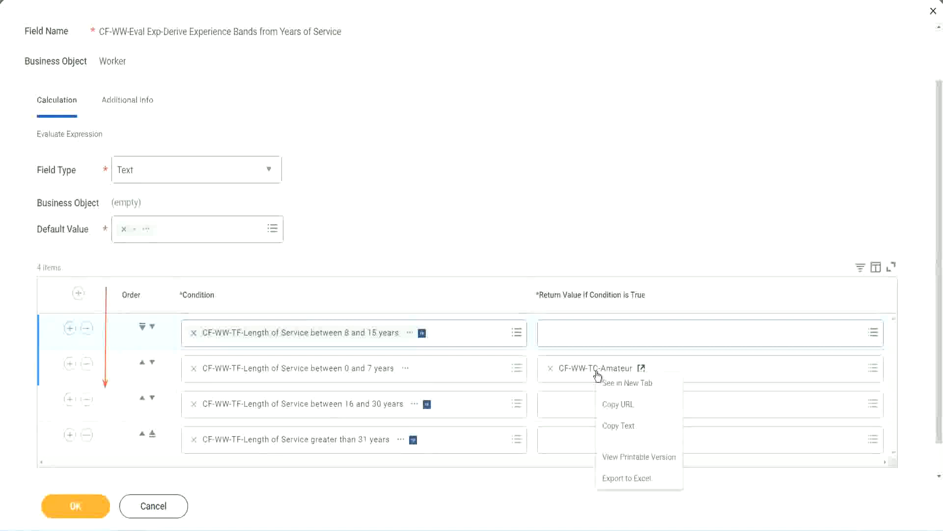
click(620, 426)
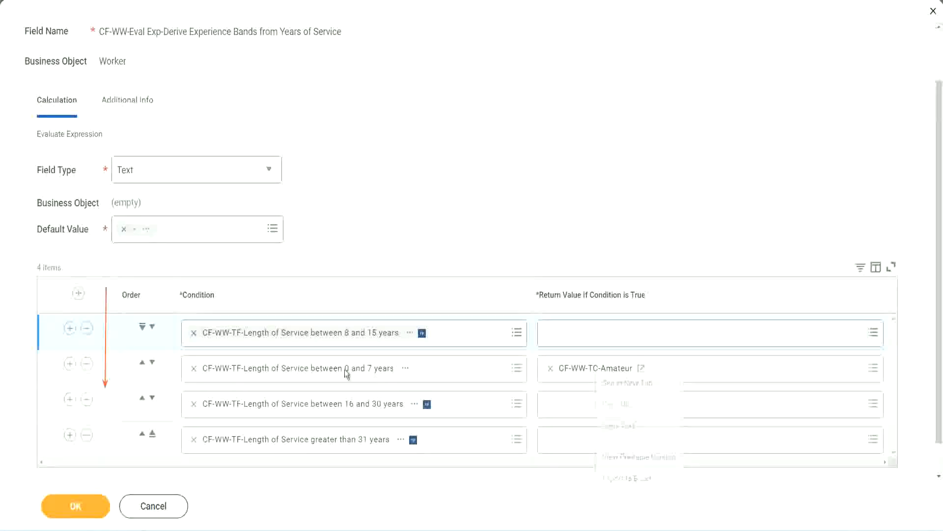
click(152, 326)
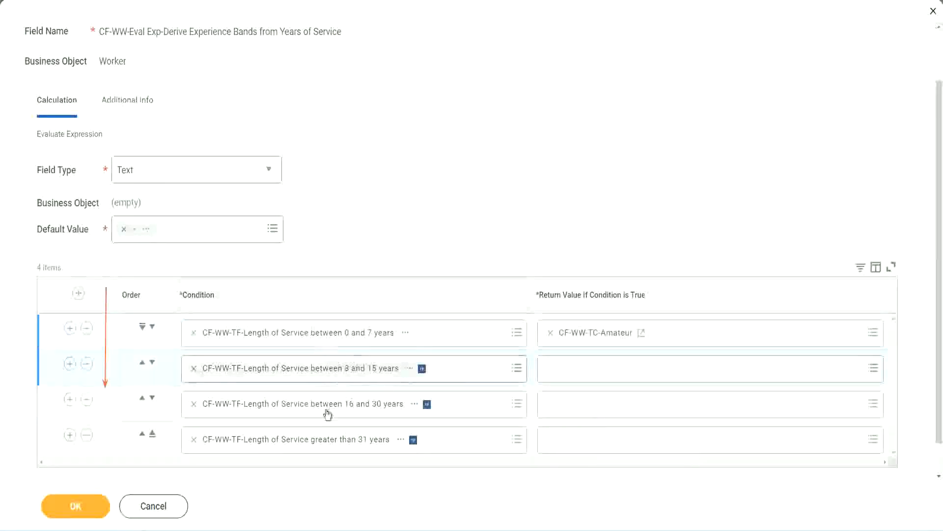
Step: Create a calculated field for the second row's return value named CF-WW-TC-Experienced, with business object Global and function Text Constant
click(554, 368)
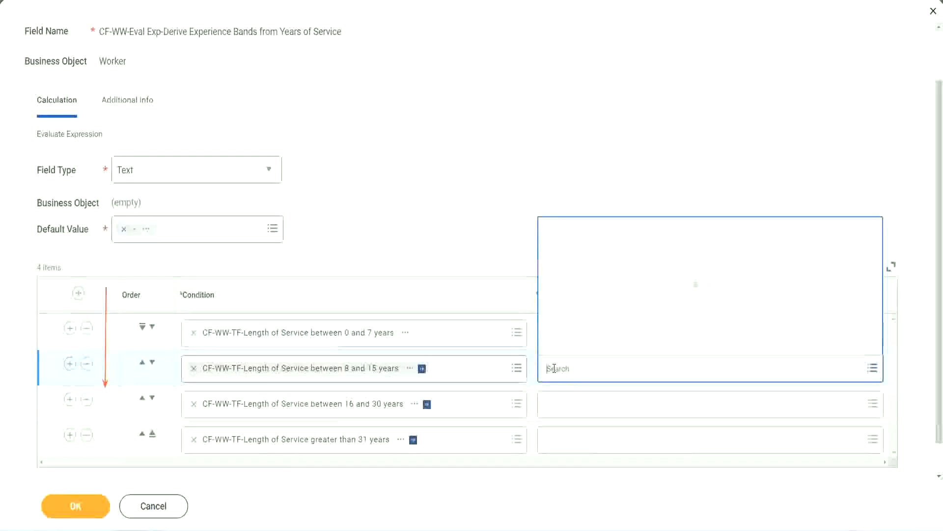
click(585, 344)
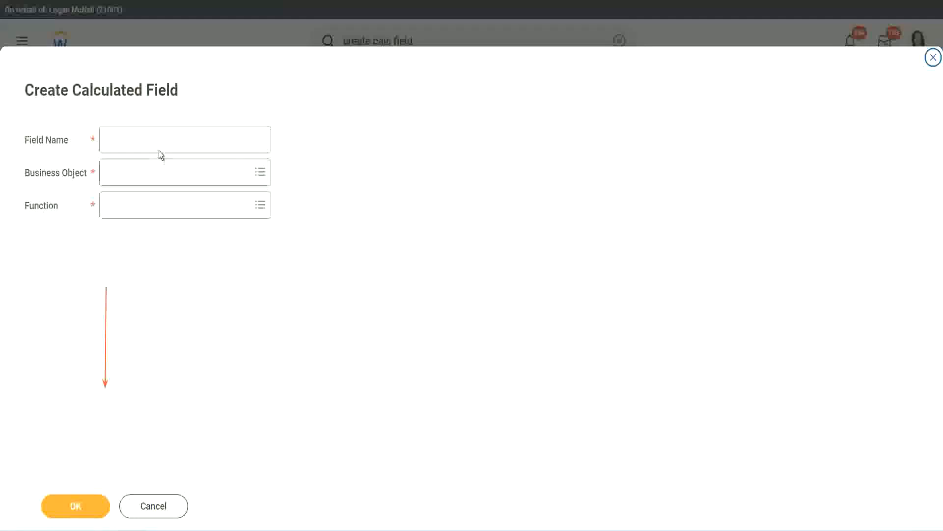
click(150, 139)
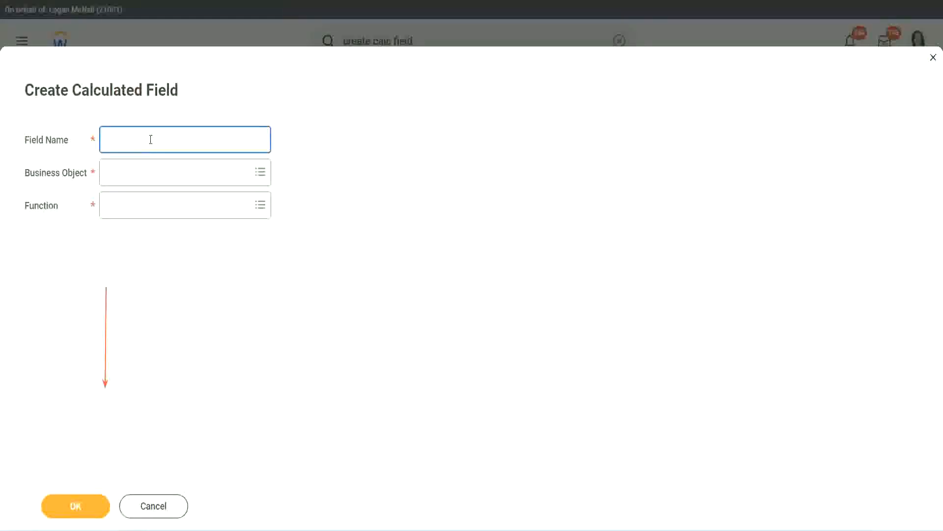
text(CF-WW-TC-Amateur)
double_click(162, 141)
text(Exper)
text(ienced)
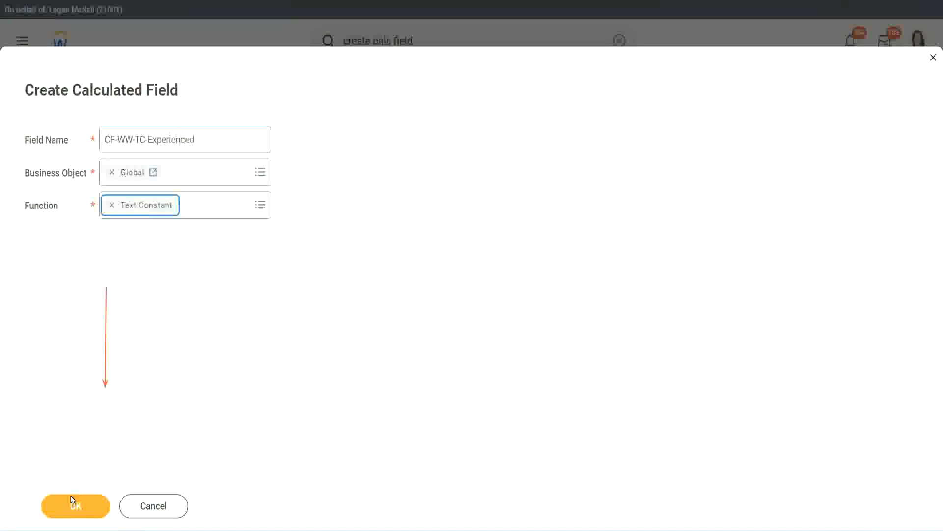
Step: Set the text constant to Experienced and save the field as the second row's return value
click(70, 495)
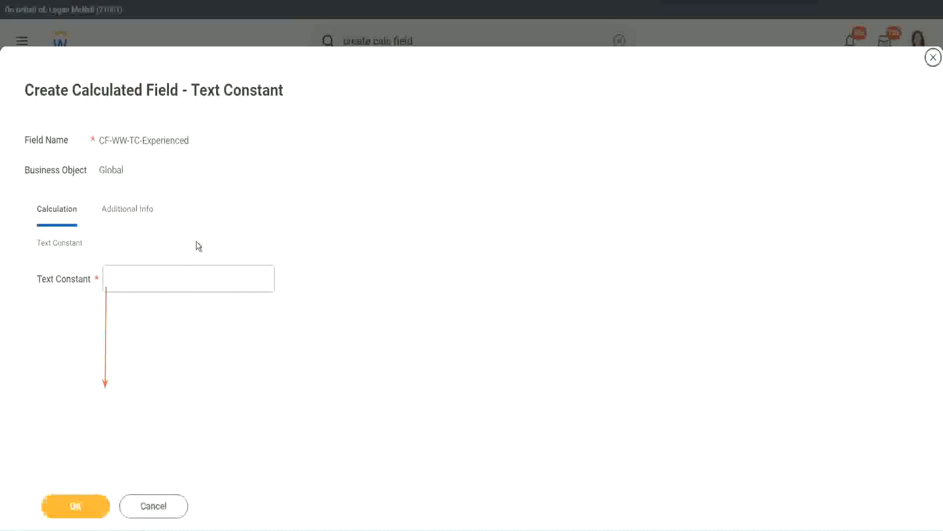
click(145, 279)
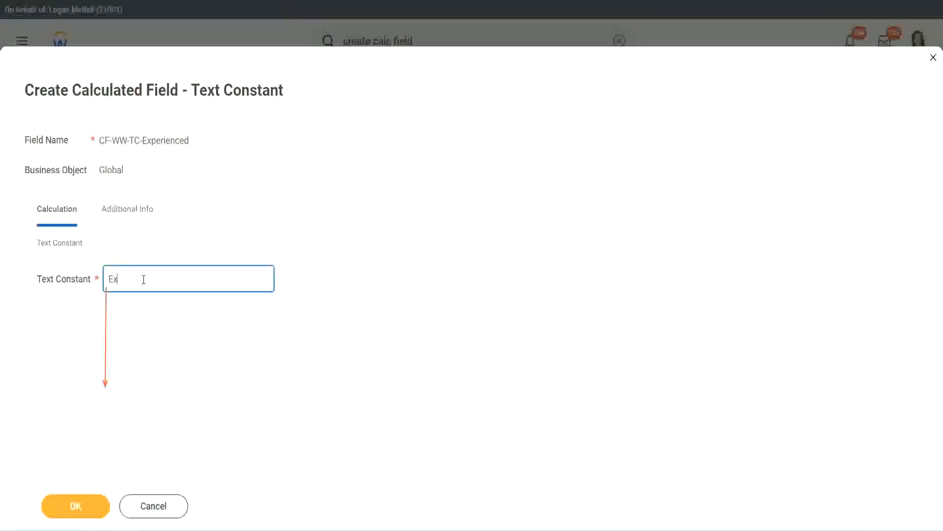
click(78, 504)
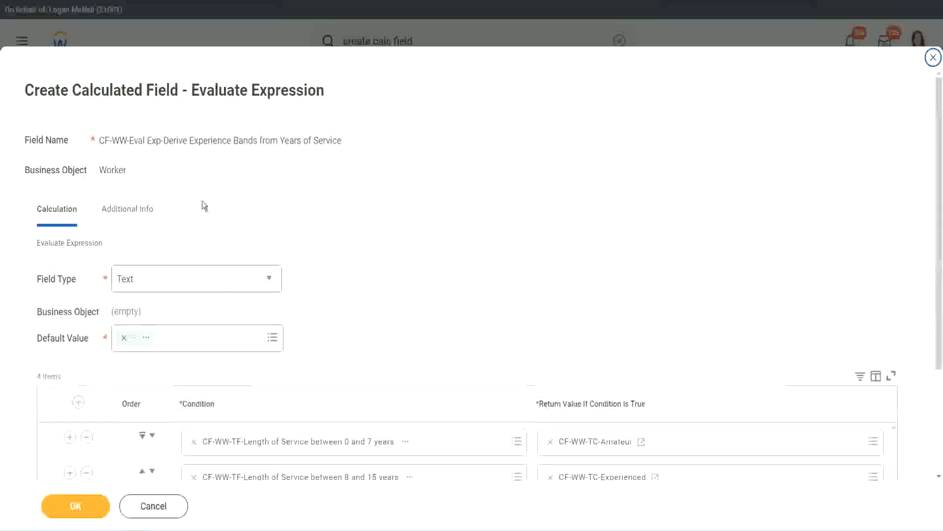
Step: Start a calculated field for the third row's return value, pasting the copied CF-WW-TC-Amateur name and choosing Global as business object
scroll(434, 256, down, 3)
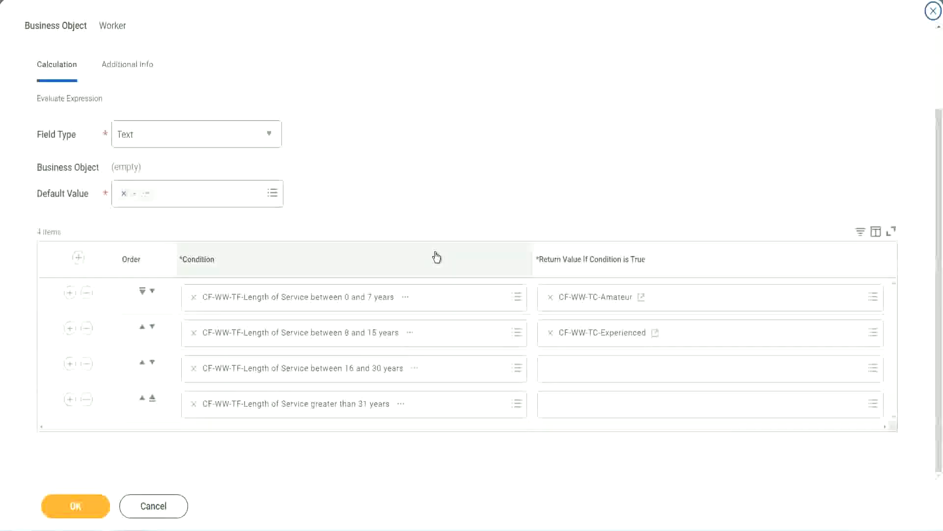
click(588, 374)
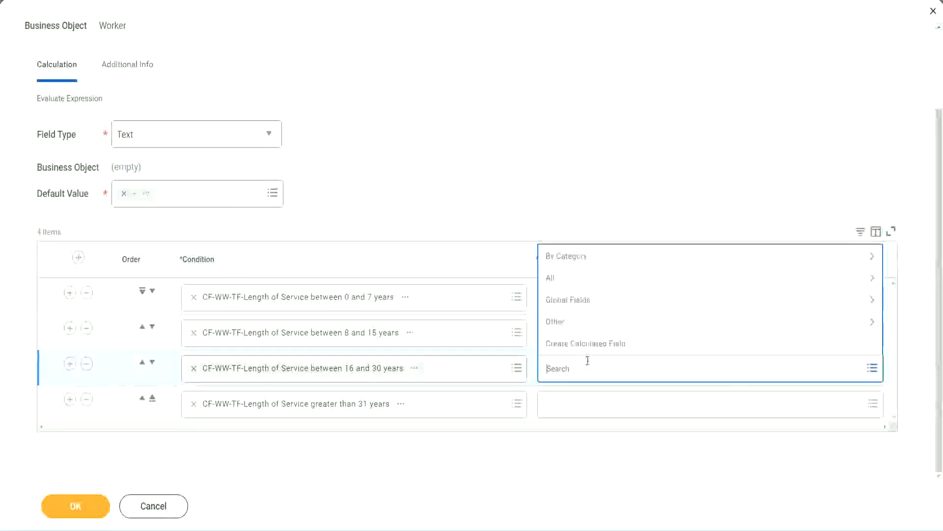
click(590, 343)
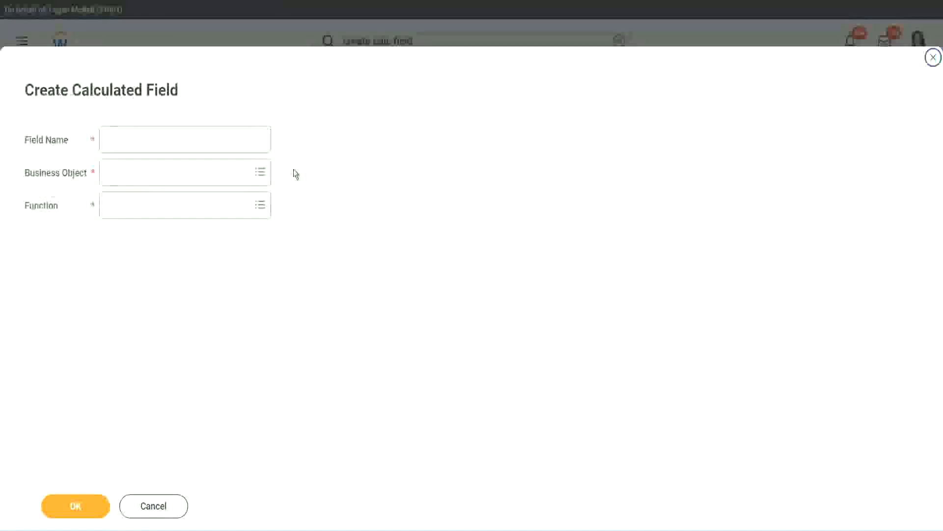
click(200, 139)
key(ctrl+v)
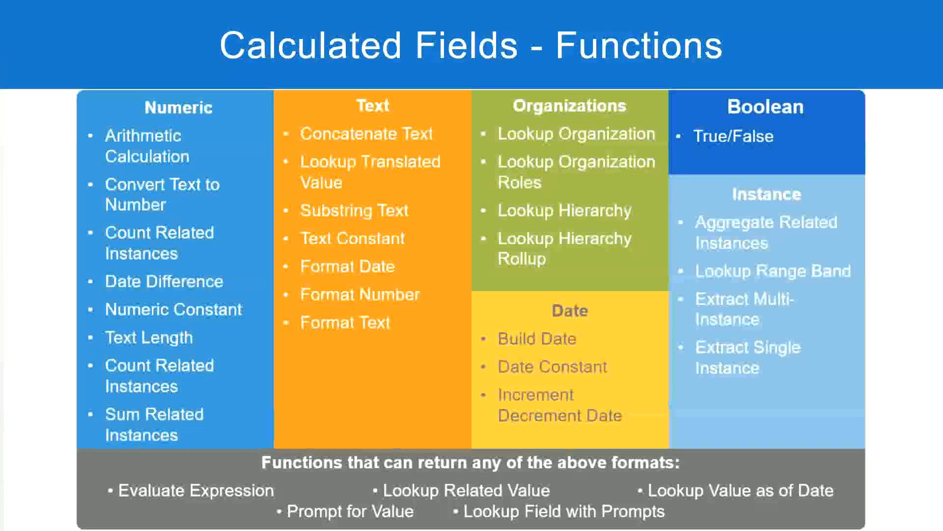
key(alt+Tab)
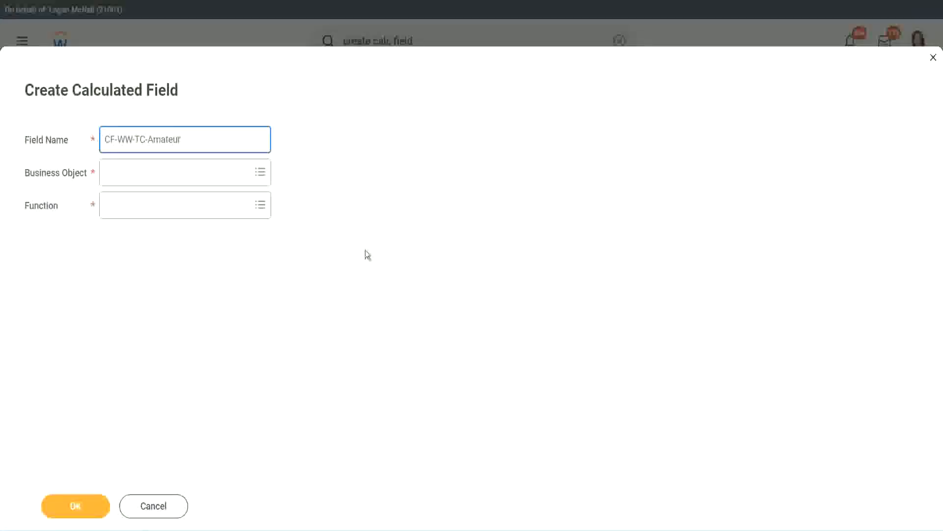
click(108, 173)
text(global)
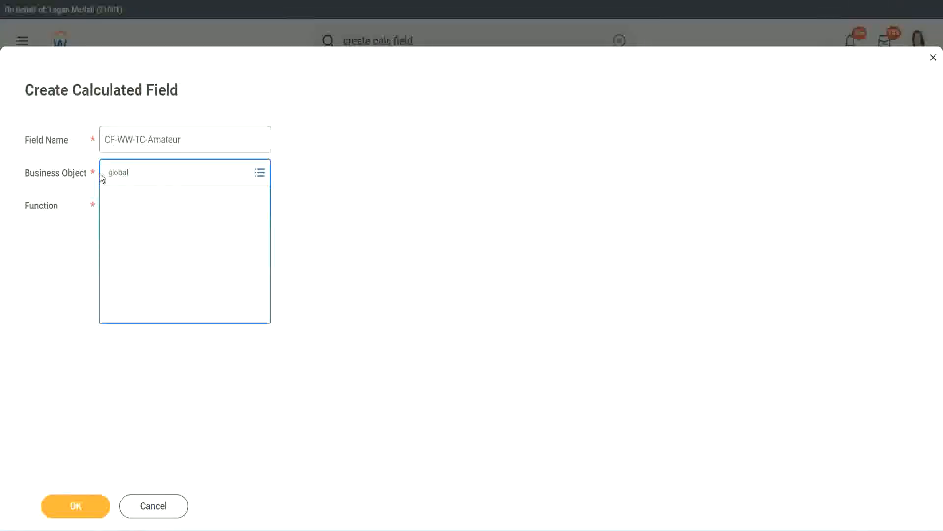
key(Return)
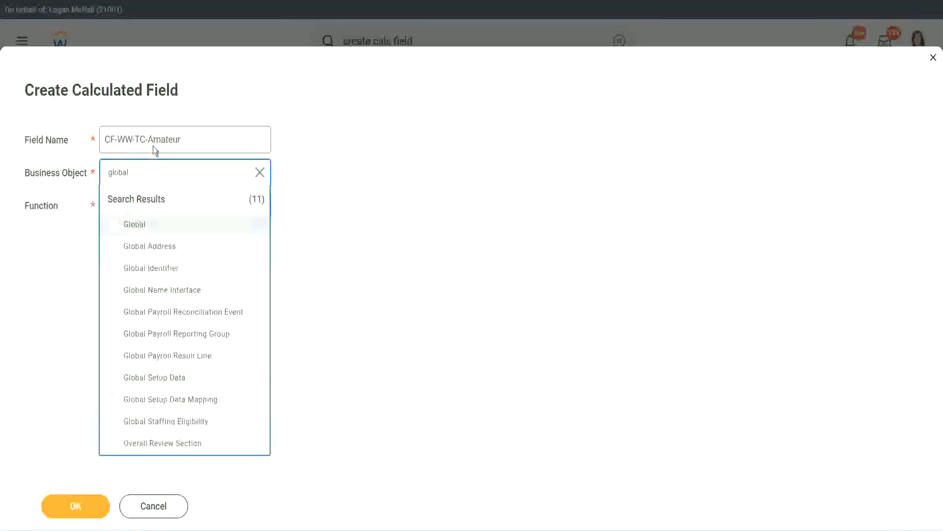
key(Return)
Step: Change the new field's name to CF-WW-TC-Senior and choose the Text Constant function
double_click(166, 139)
text(S)
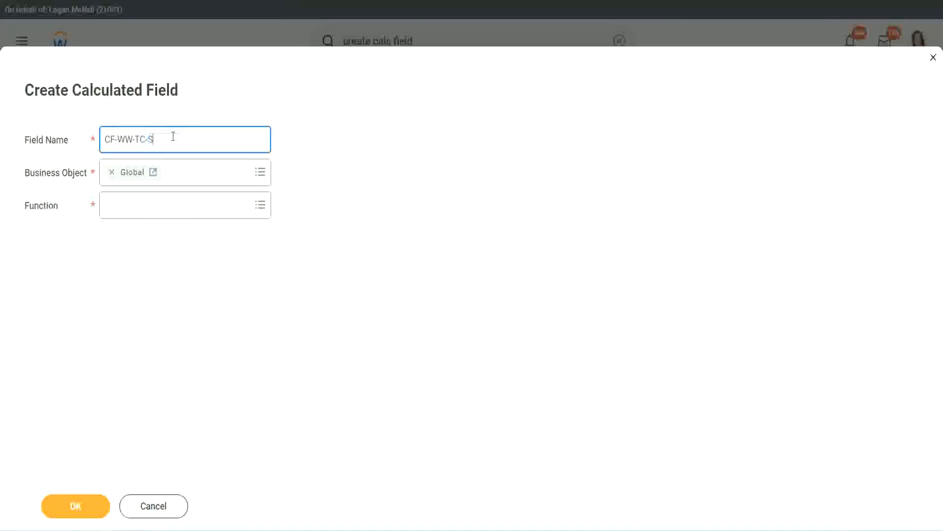
text(enior)
click(150, 214)
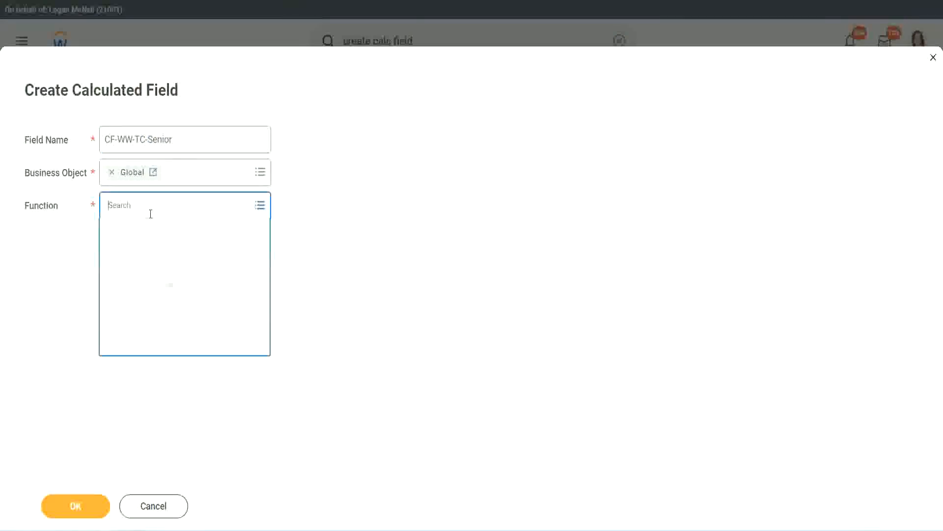
text(tc)
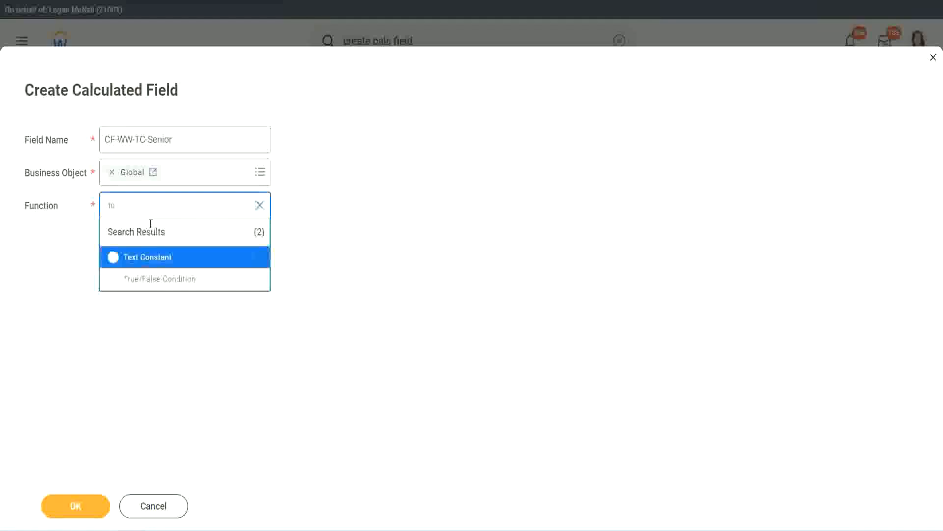
click(146, 257)
Step: Set the text constant to Senior and save the field as the third row's return value
click(86, 509)
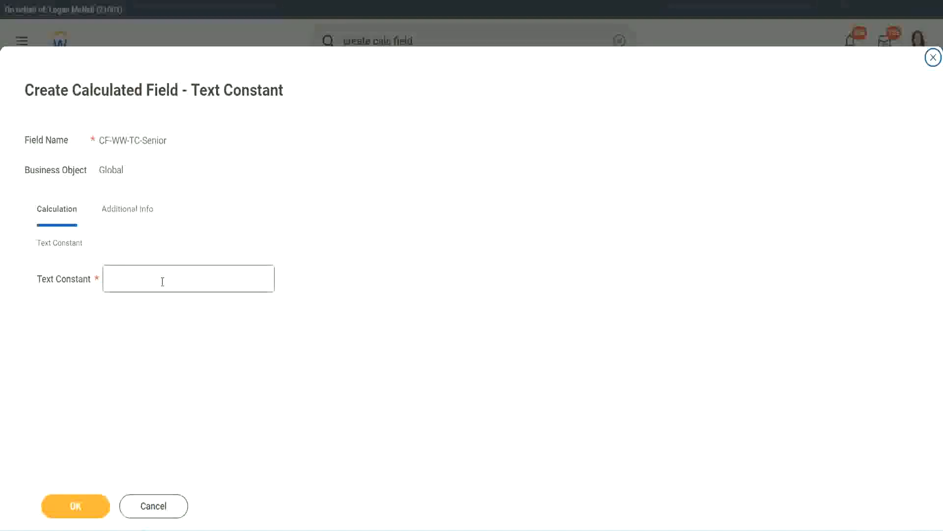
click(159, 276)
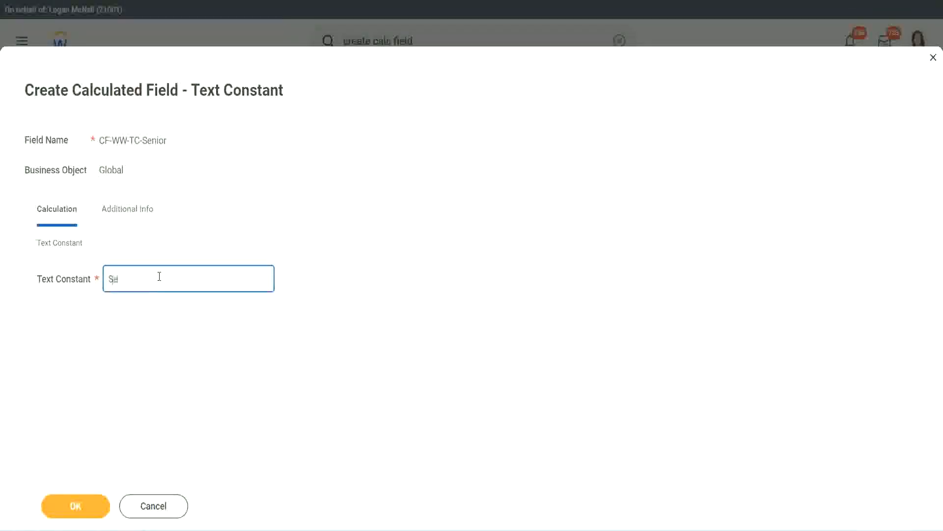
click(94, 498)
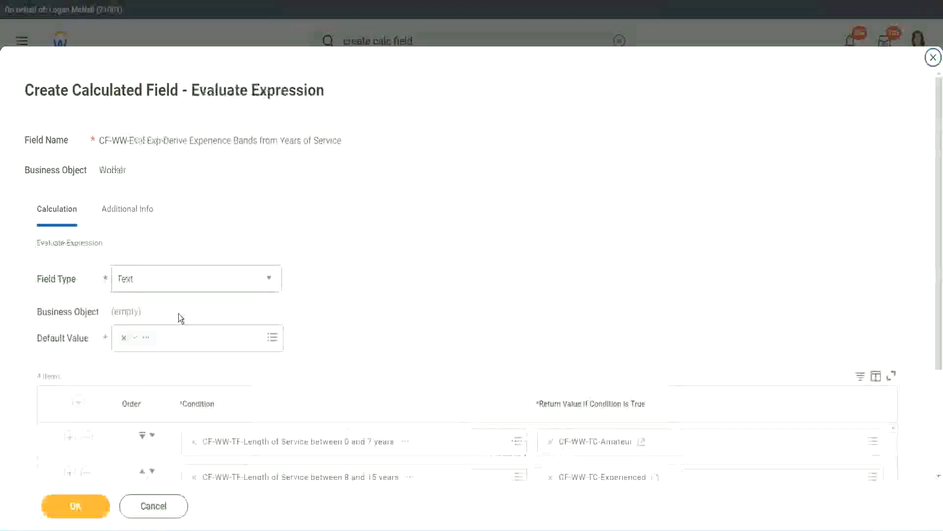
Step: Start a calculated field for the fourth row's return value, reusing the copied CF-WW-TC-Senior name and changing it to CF-WW-TC-Legend
scroll(682, 352, down, 2)
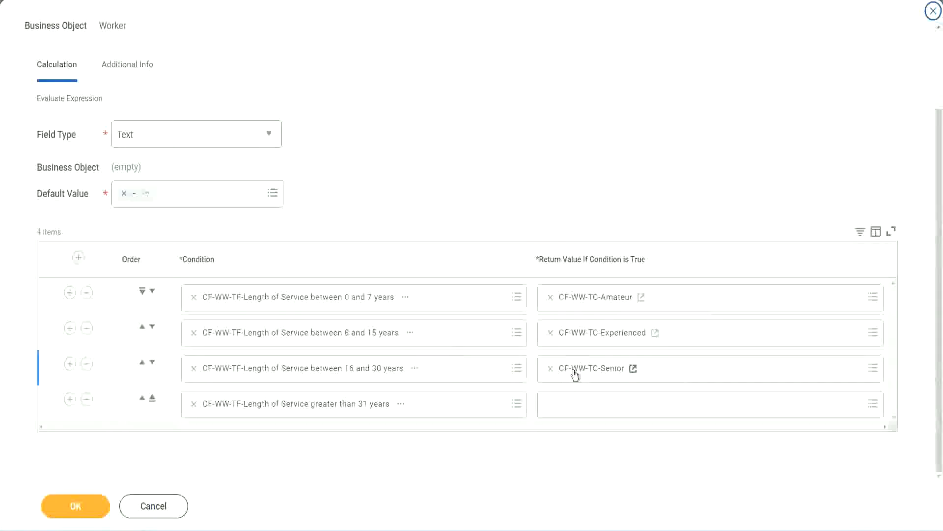
right_click(573, 371)
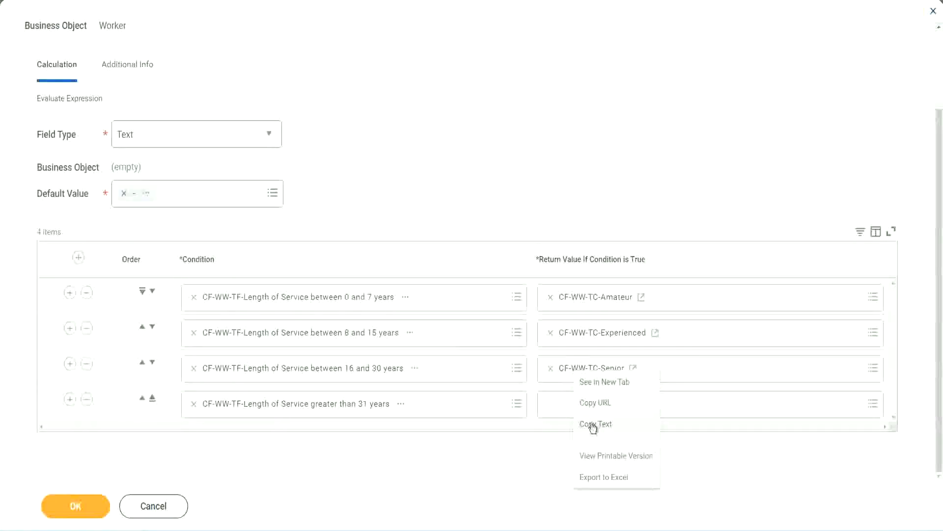
click(597, 422)
click(573, 410)
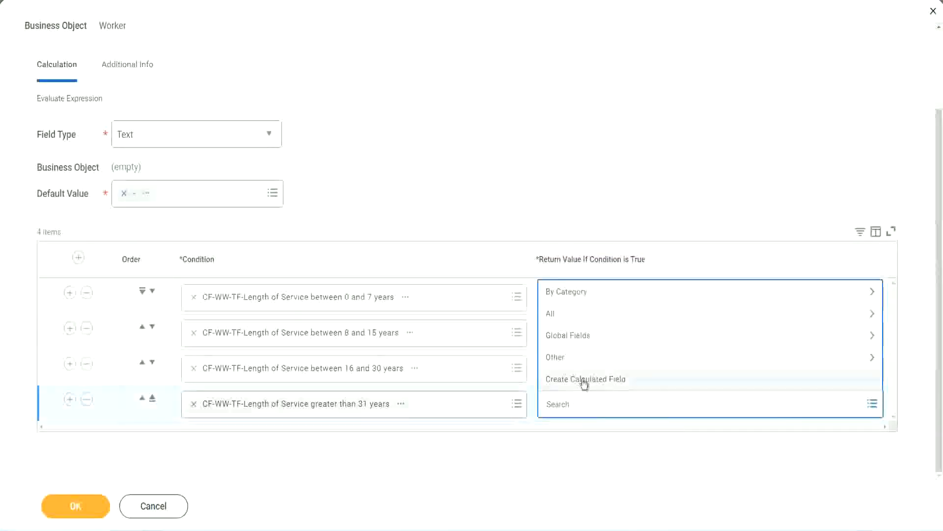
click(584, 383)
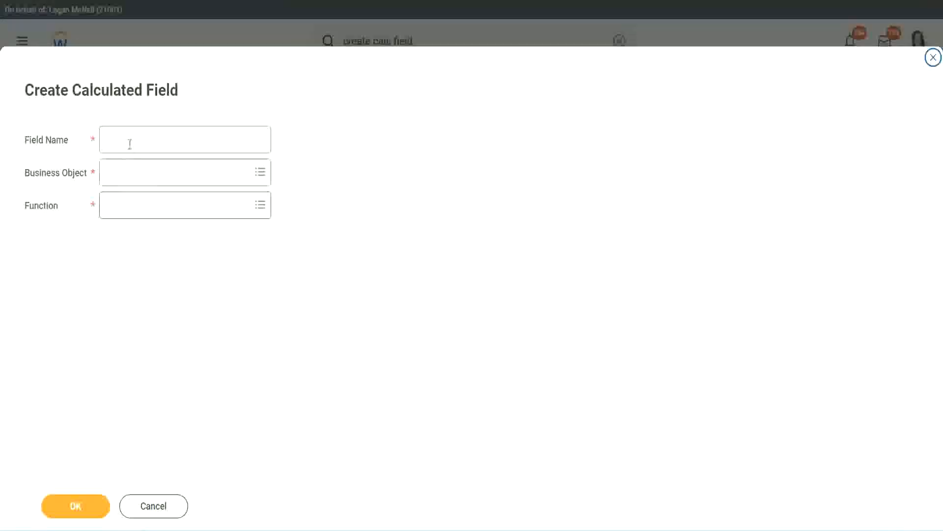
click(130, 143)
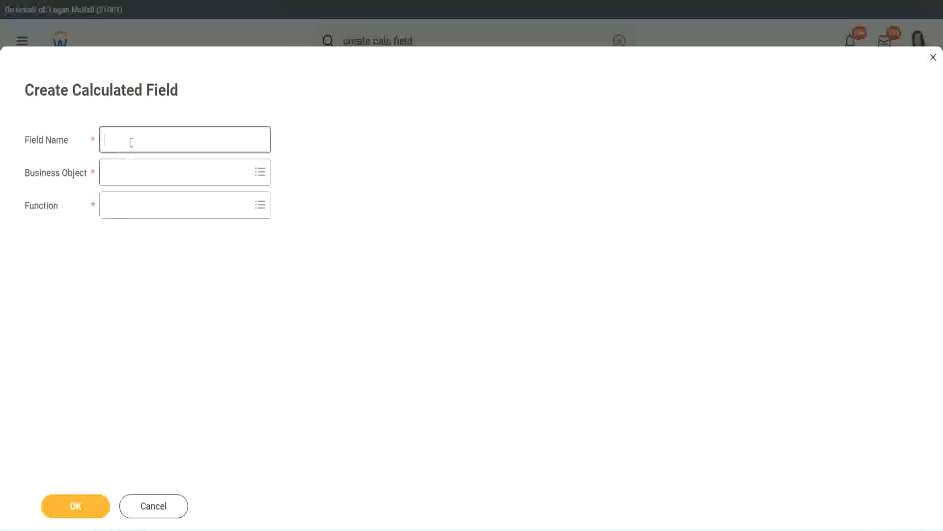
key(ctrl+v)
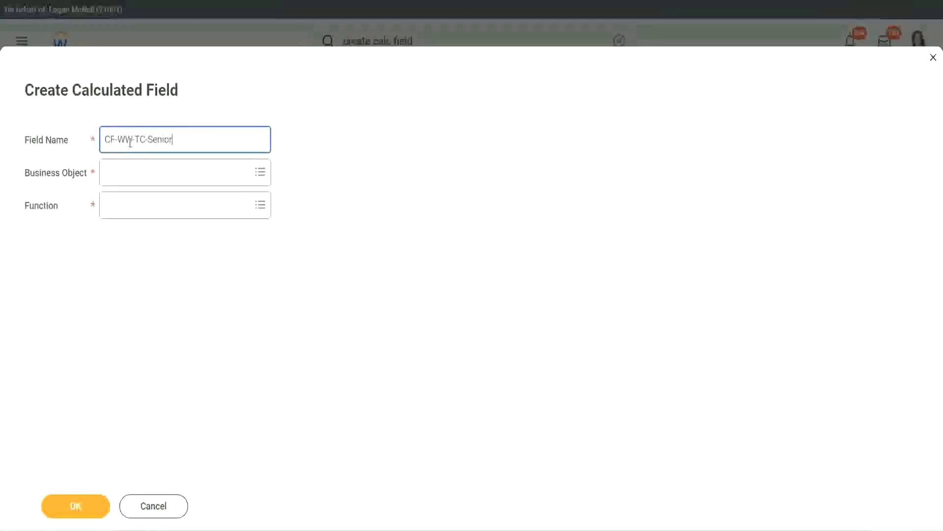
double_click(160, 139)
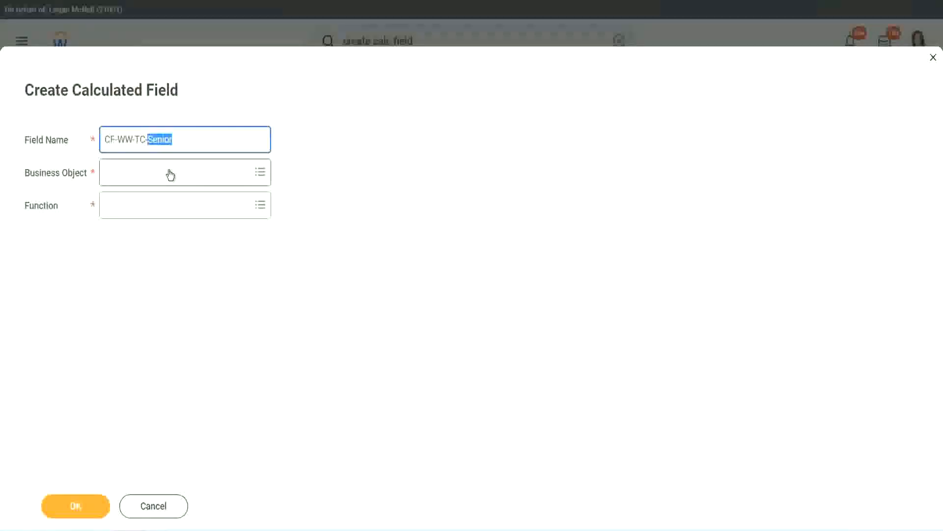
text(Legend)
Step: Choose Global as the new field's business object and Text Constant as its function
click(133, 180)
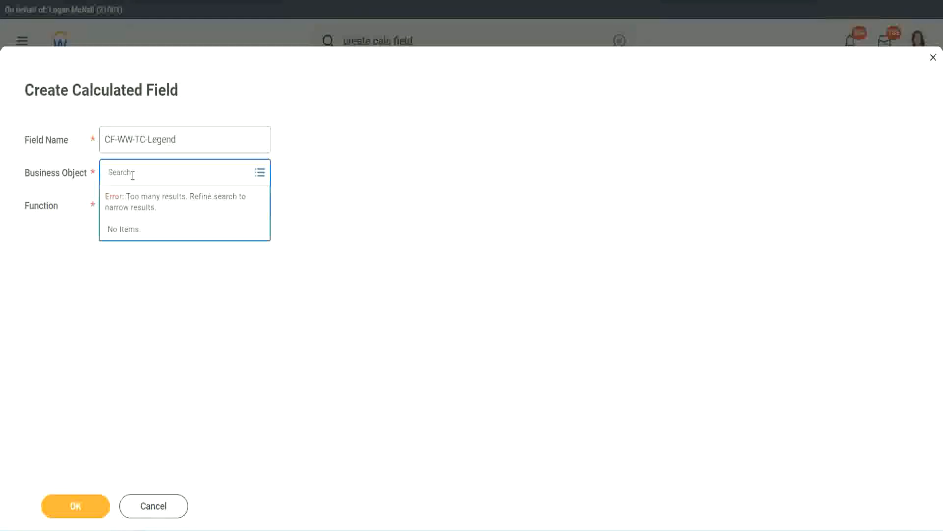
text(Global)
key(Return)
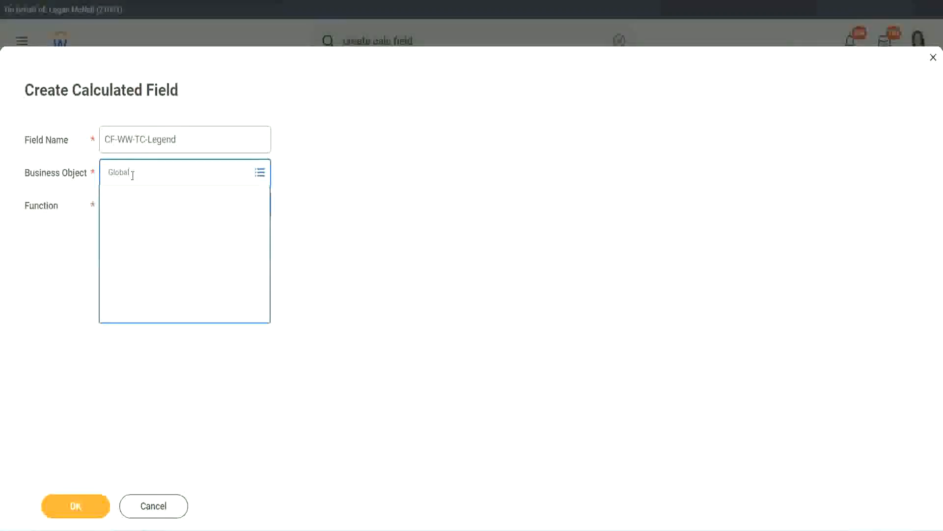
click(141, 226)
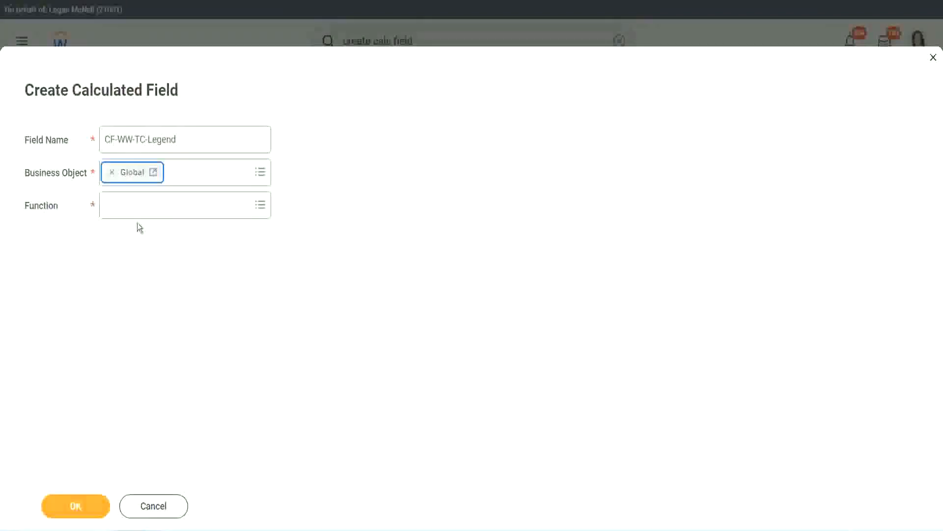
click(137, 207)
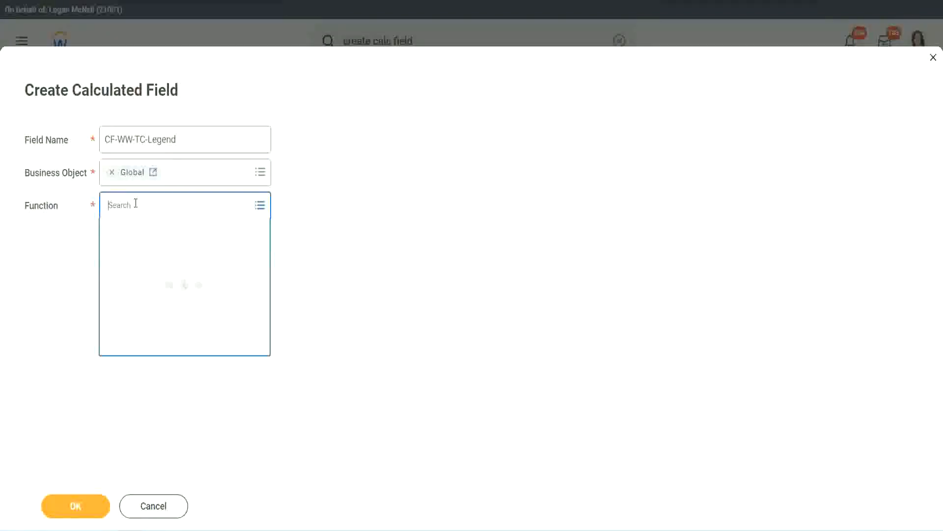
text(td)
key(Return)
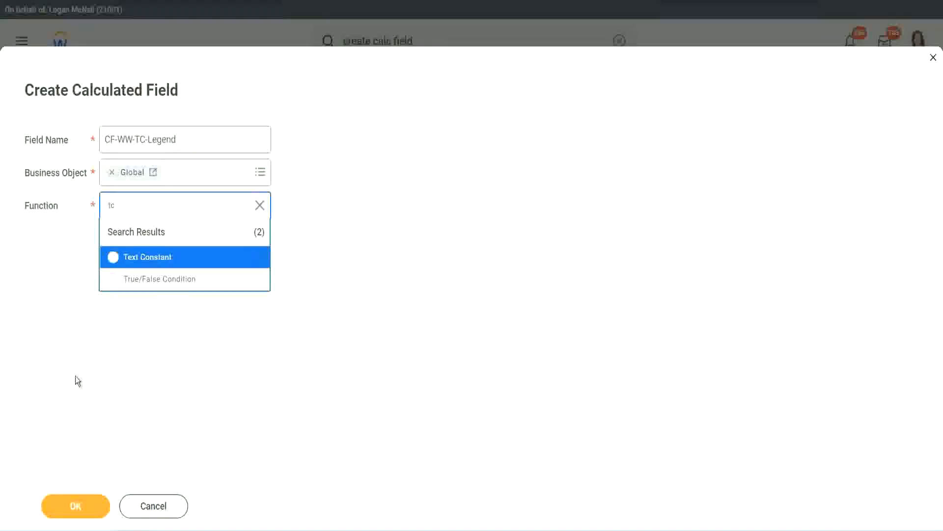
click(169, 259)
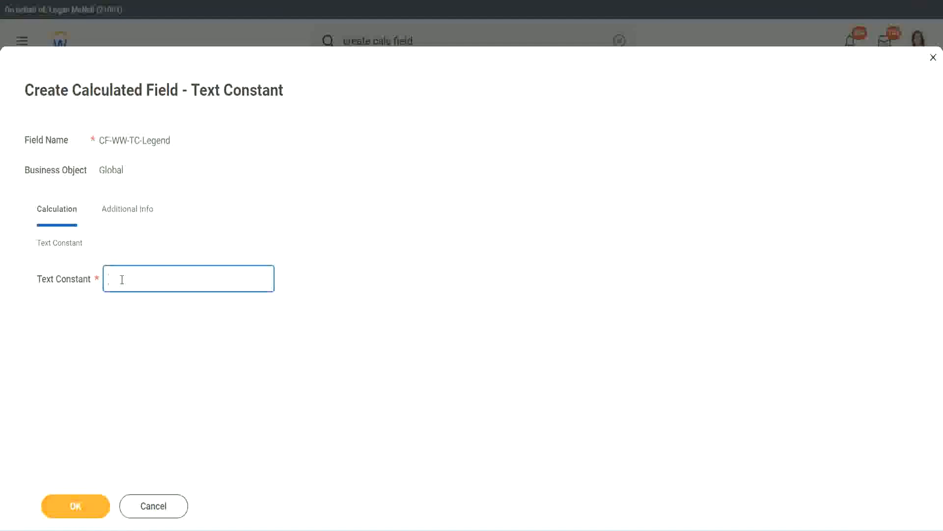
Step: Set the text constant to Legend and save the field as the fourth row's return value
text(Legend)
click(79, 507)
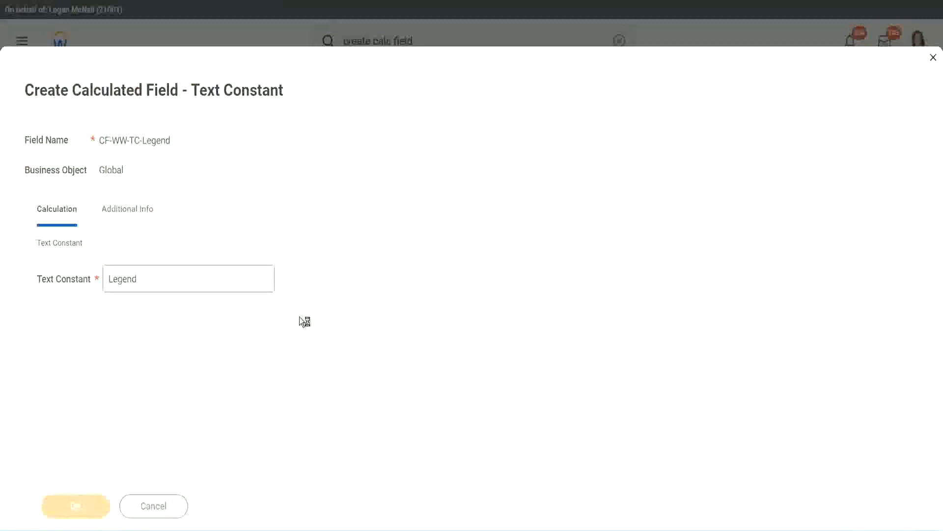
scroll(500, 265, down, 3)
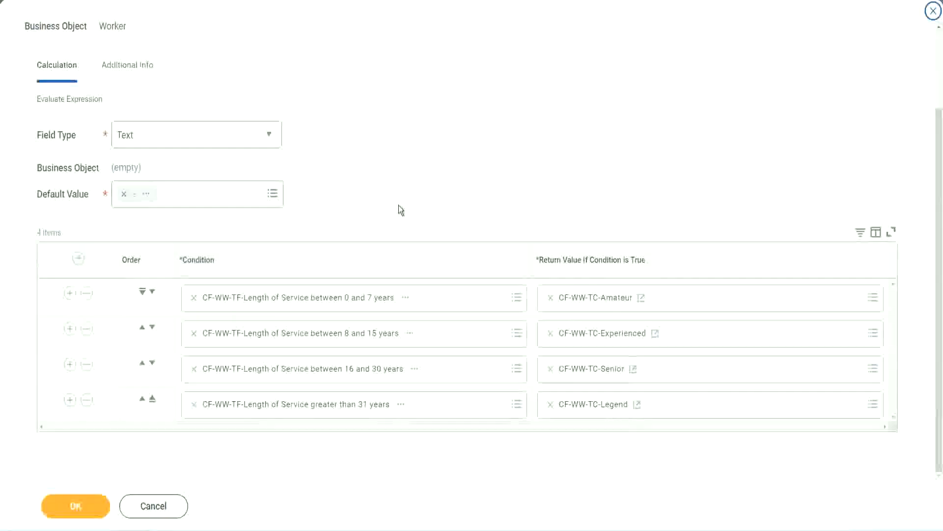
Step: Review the conditions and their return values, and save the Evaluate Expression calculated field
scroll(399, 198, up, 2)
scroll(401, 197, up, 1)
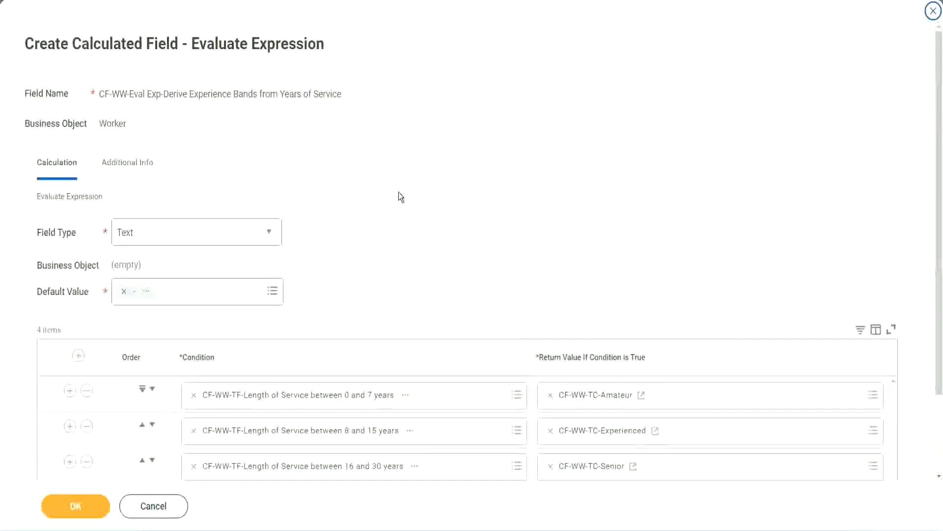
scroll(399, 197, down, 2)
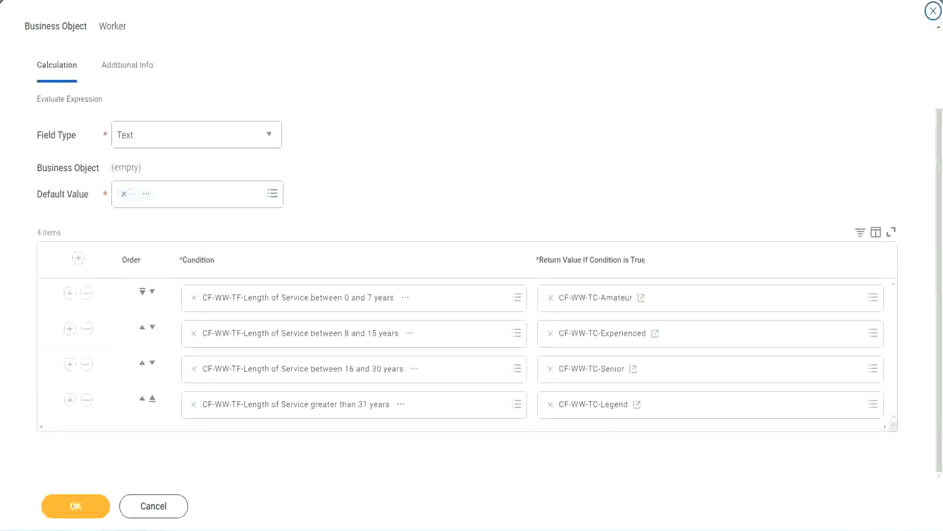
drag(604, 137, 612, 233)
drag(117, 84, 121, 118)
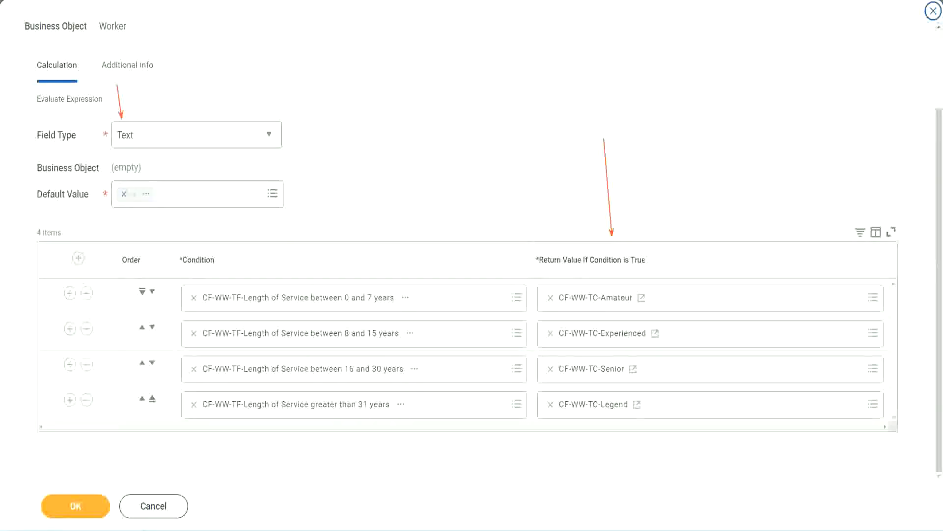
click(82, 503)
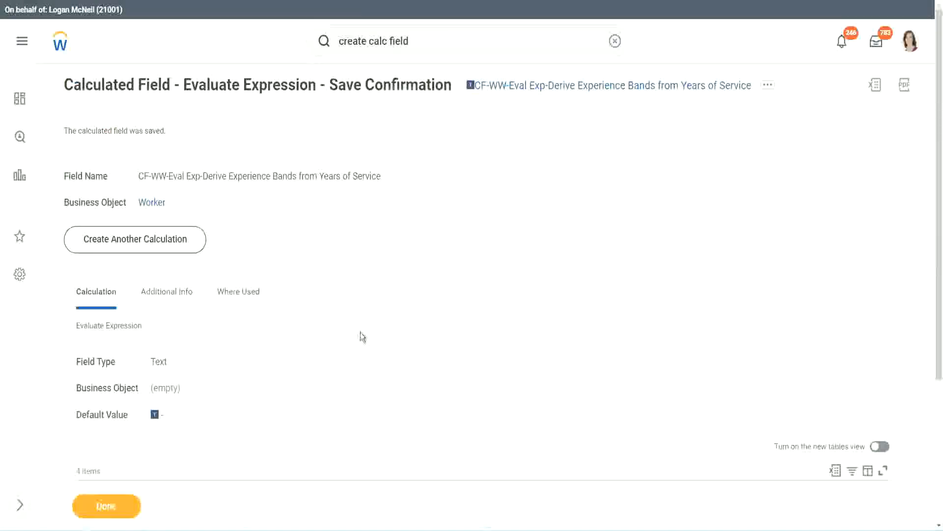
Step: Check the saved field's condition table and copy the name of the Evaluate Expression calculated field
scroll(362, 336, down, 4)
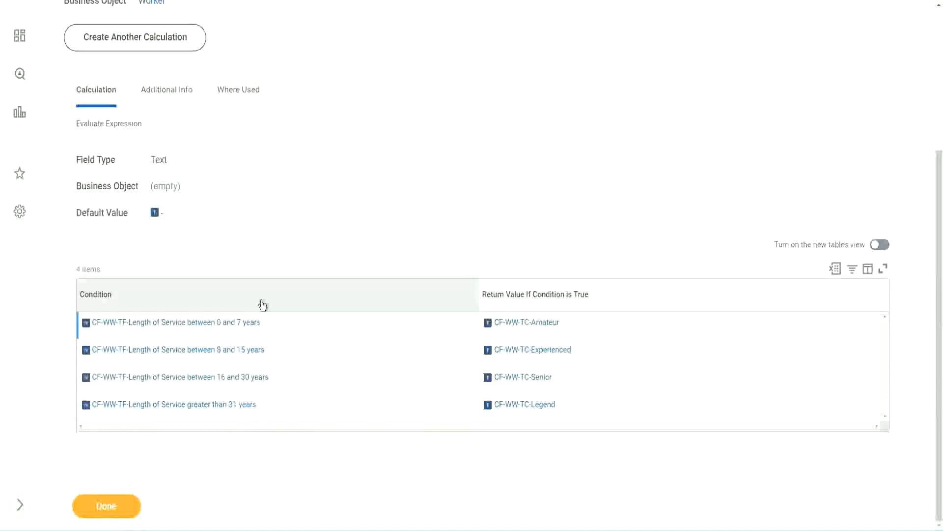
scroll(317, 200, up, 4)
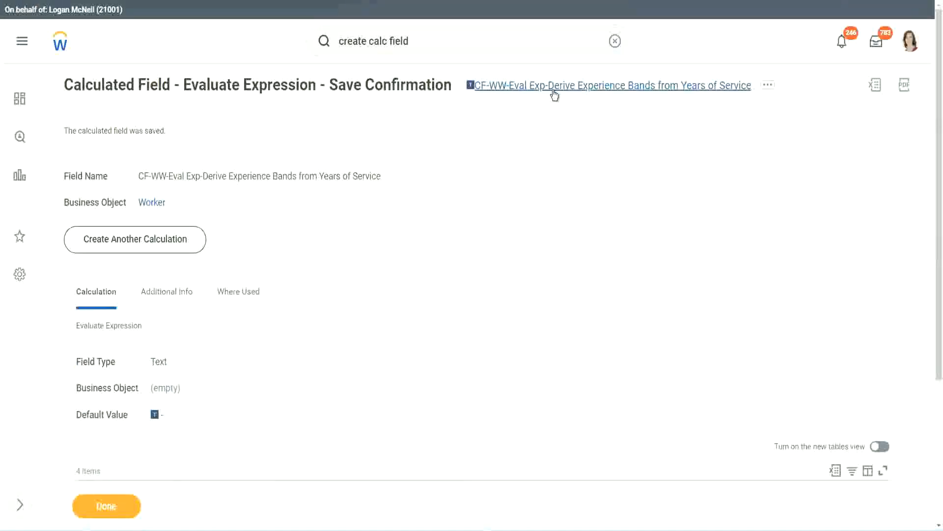
click(581, 152)
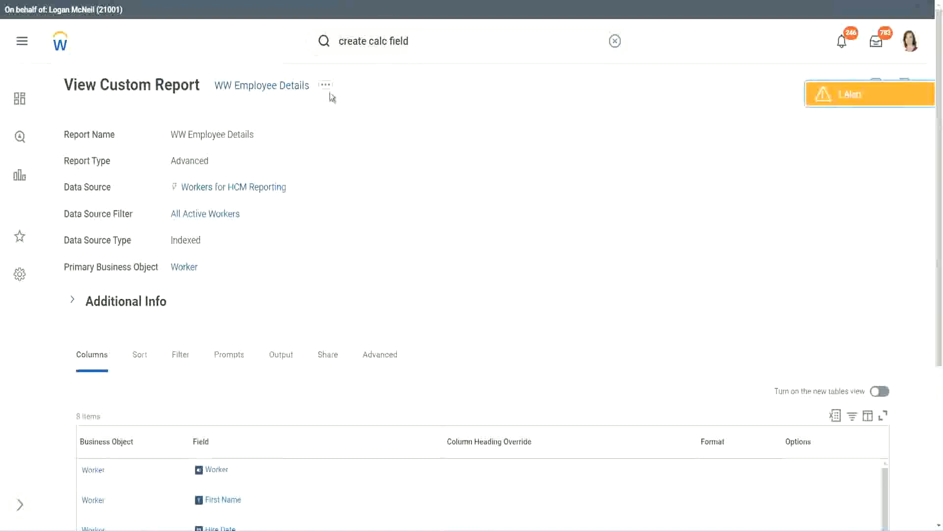
Step: Open the WW Employee Details custom report for editing and add a new column row
click(328, 88)
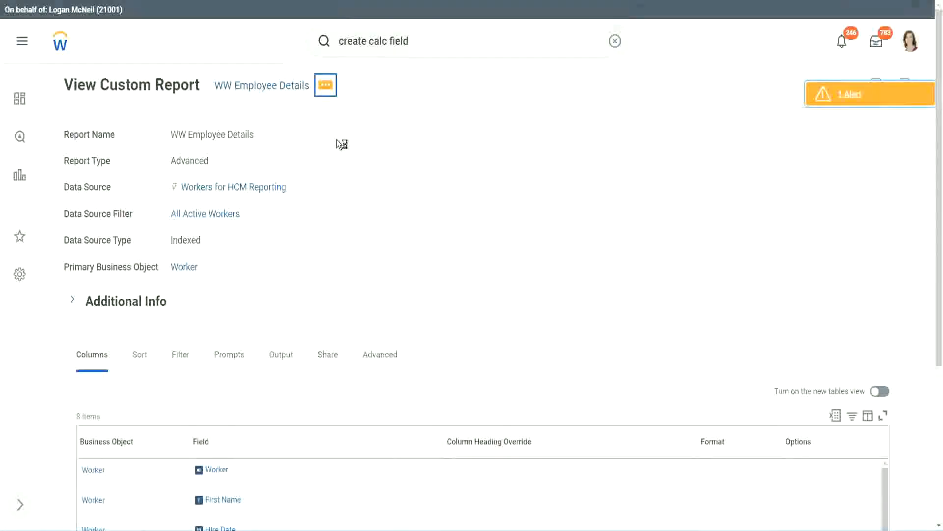
mouse_move(384, 139)
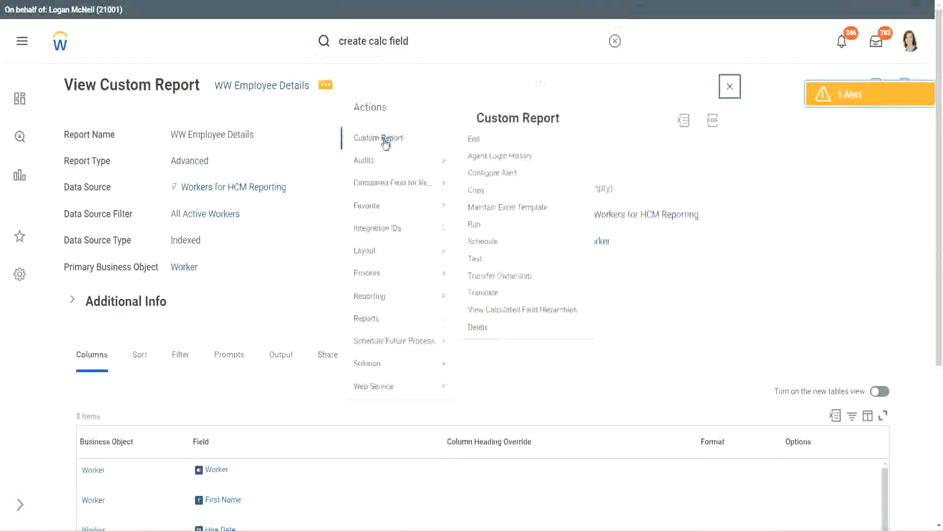
click(480, 142)
scroll(344, 214, down, 4)
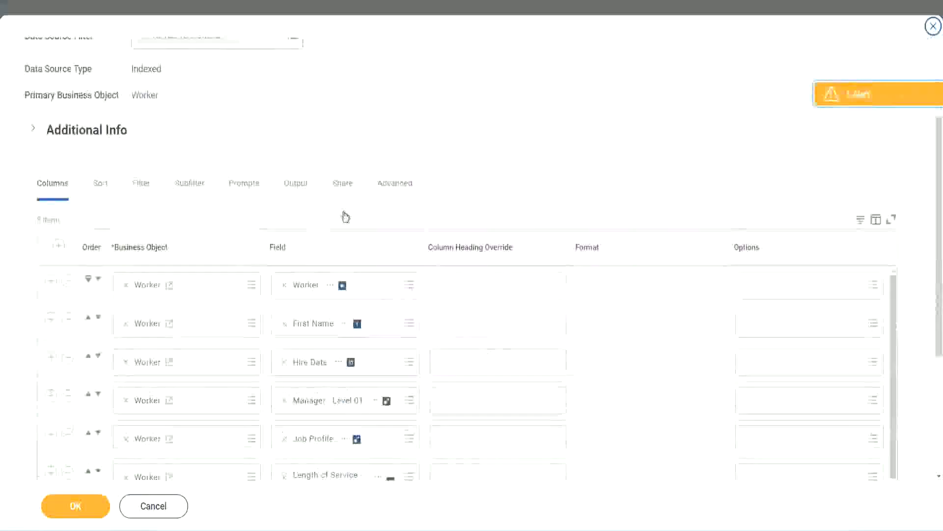
scroll(304, 246, down, 2)
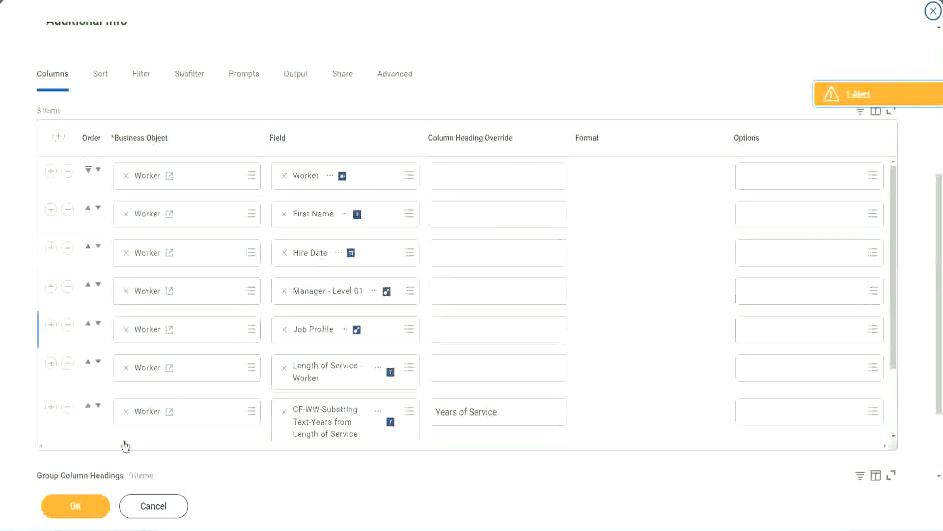
click(51, 407)
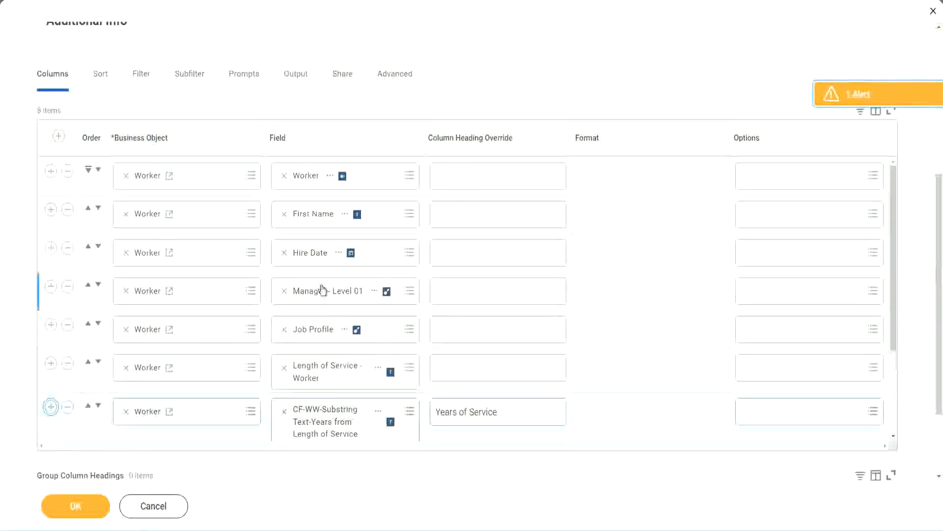
Step: Remove the Years of Service text column and set the new row's field to CF-WW-Eval Exp-Derive Experience Bands from Years of Service
scroll(295, 344, down, 2)
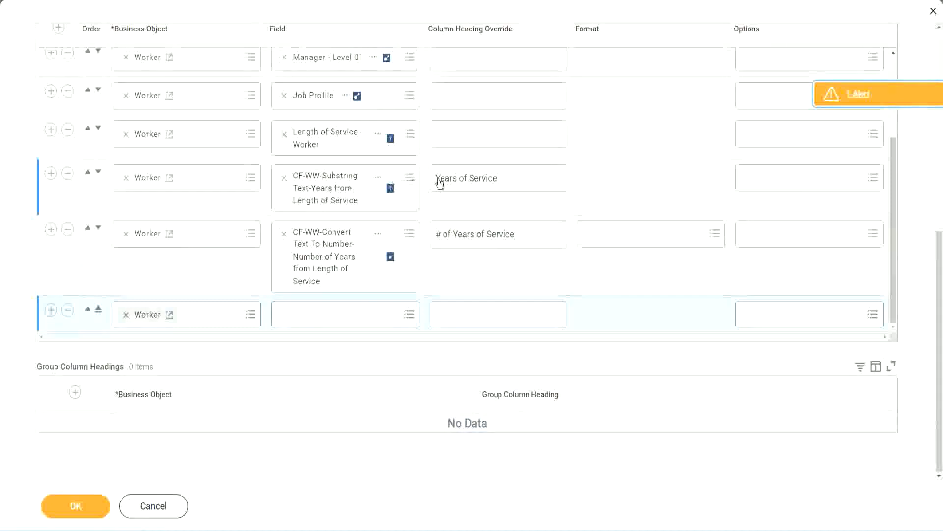
click(69, 174)
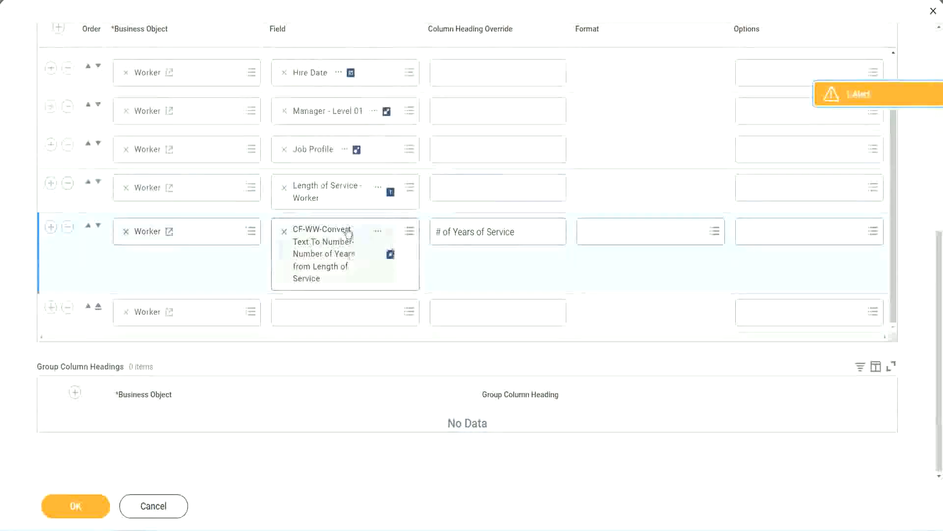
click(308, 312)
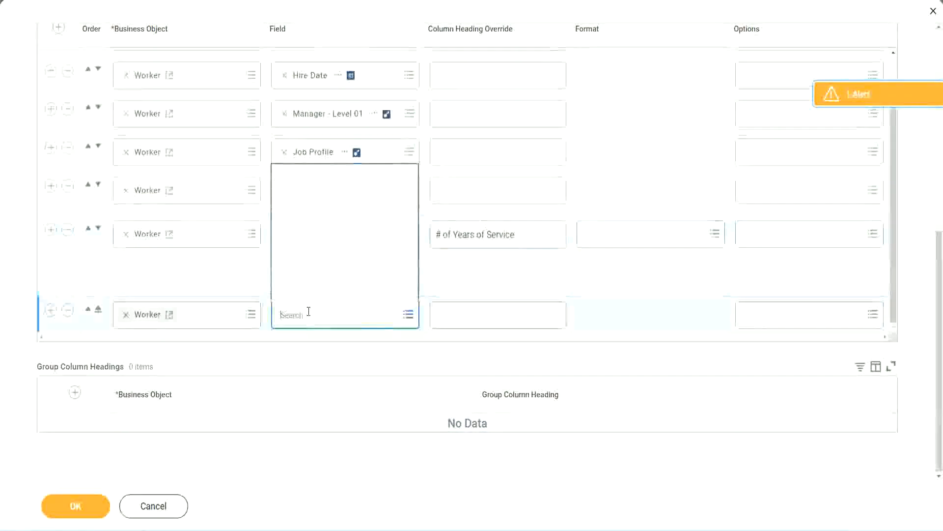
key(ctrl+v)
key(Return)
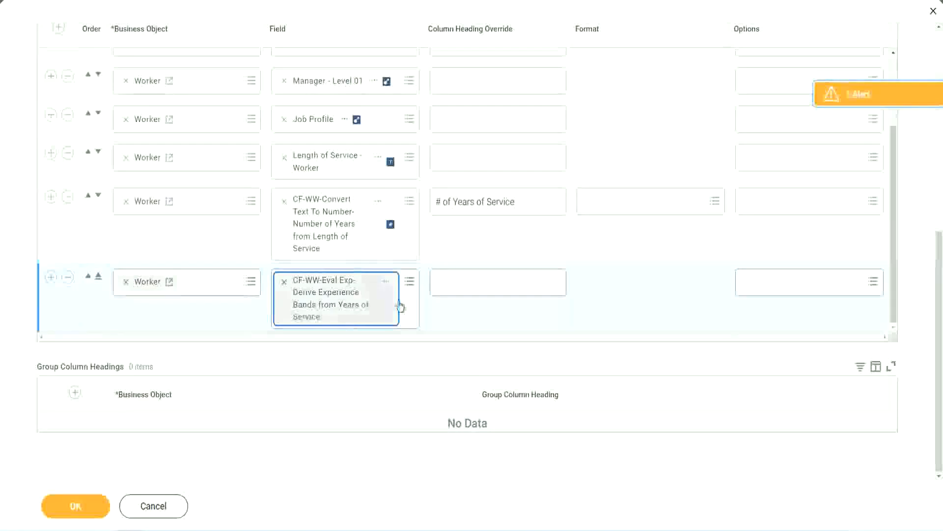
Step: Set the new column's heading override to Experience Bands
click(480, 282)
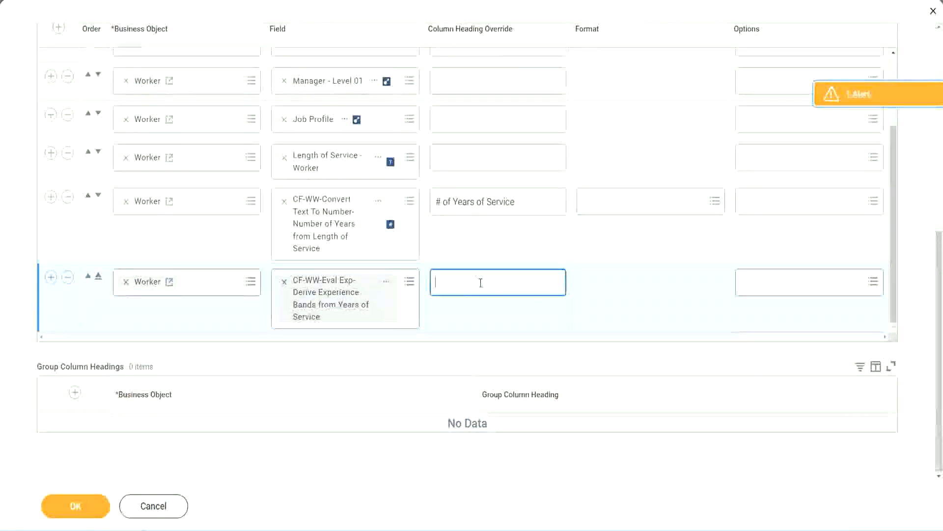
text(E)
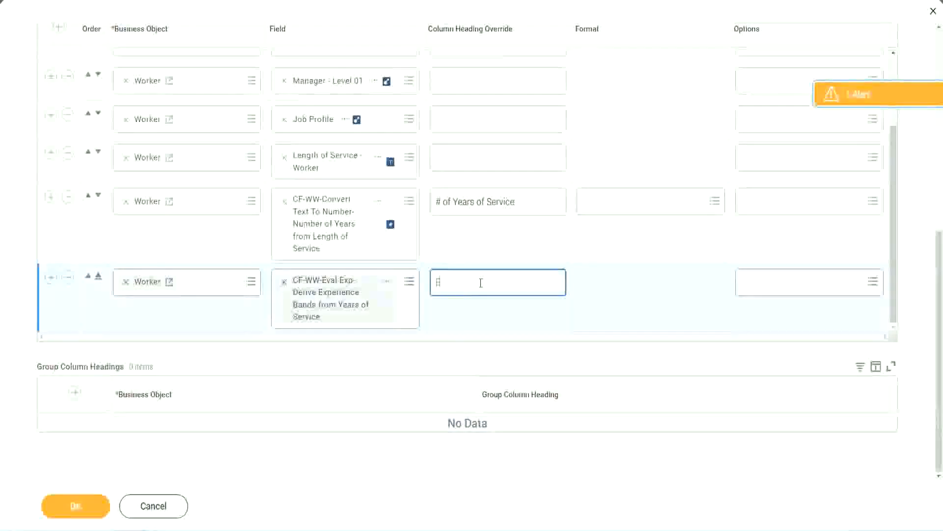
text(xperience)
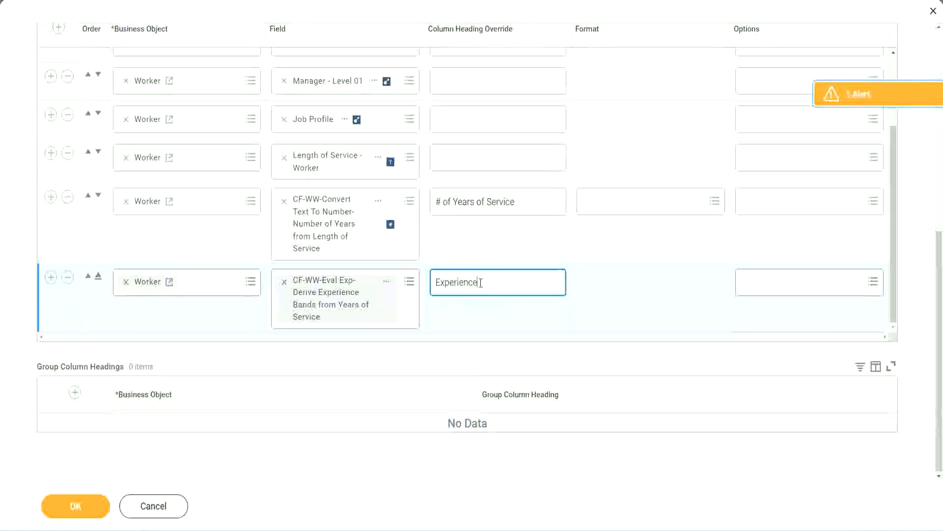
text( Bands)
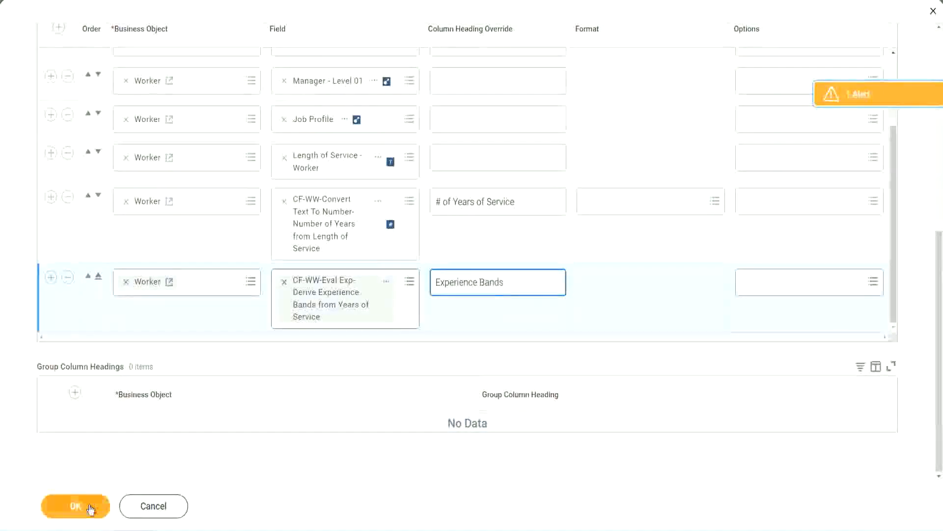
Step: Save the report's column changes and run WW Employee Details with all prompts left blank
click(55, 503)
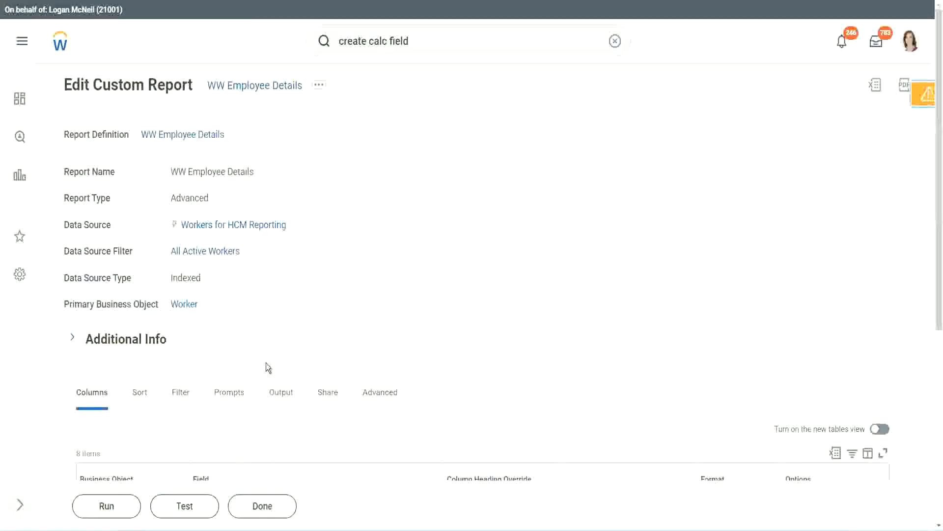
scroll(294, 332, down, 4)
click(108, 505)
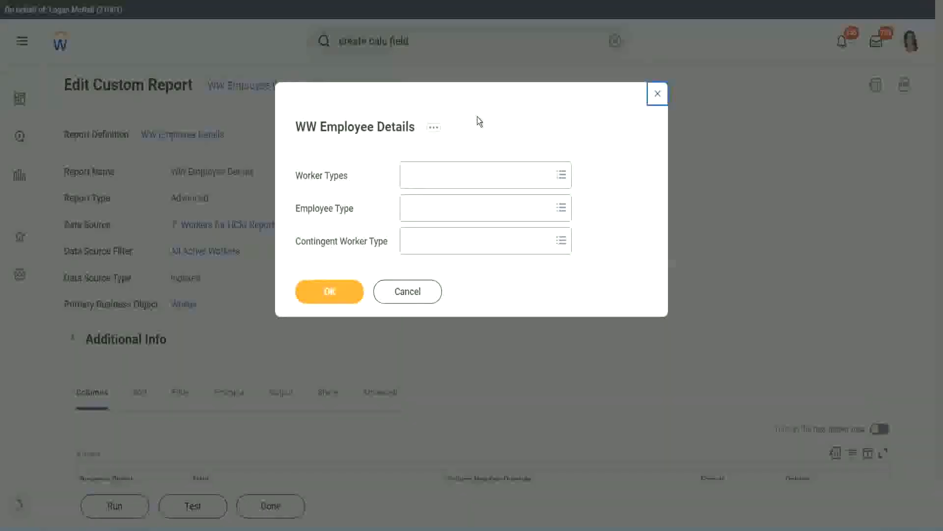
click(307, 291)
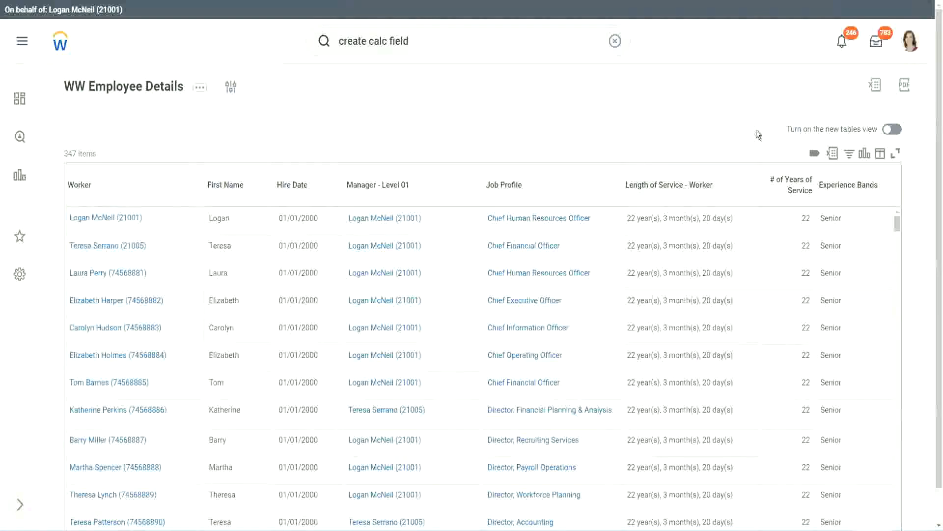
Step: Compare the first worker's years of service and band with the 16 - 30 years Senior row in the Notepad++ notes
scroll(759, 133, down, 1)
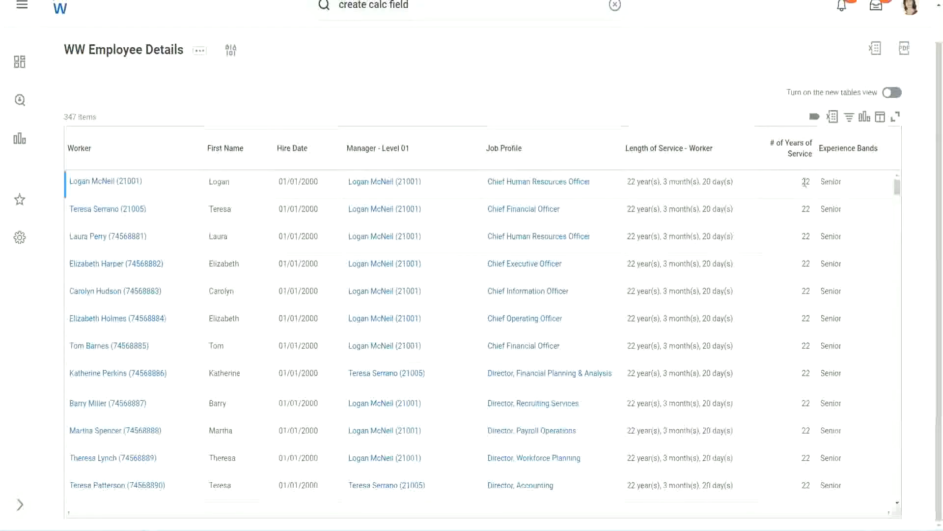
double_click(806, 182)
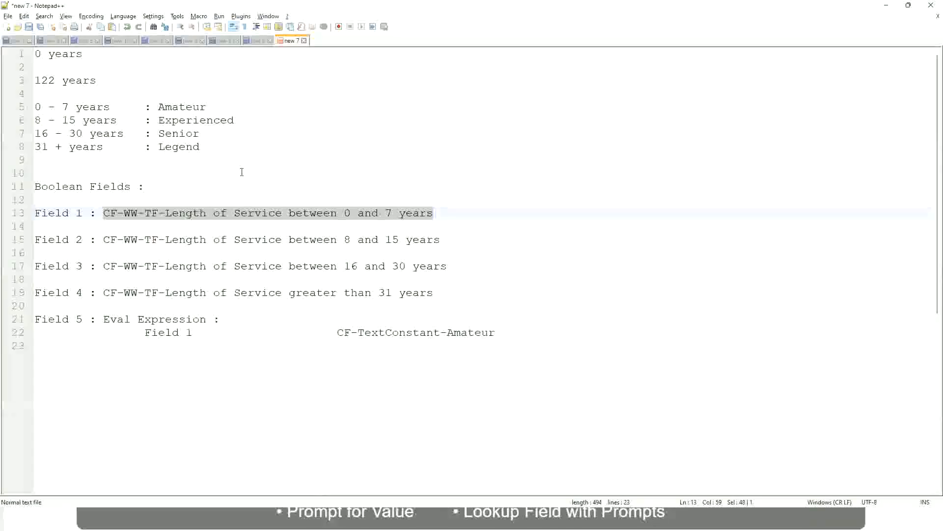
click(243, 173)
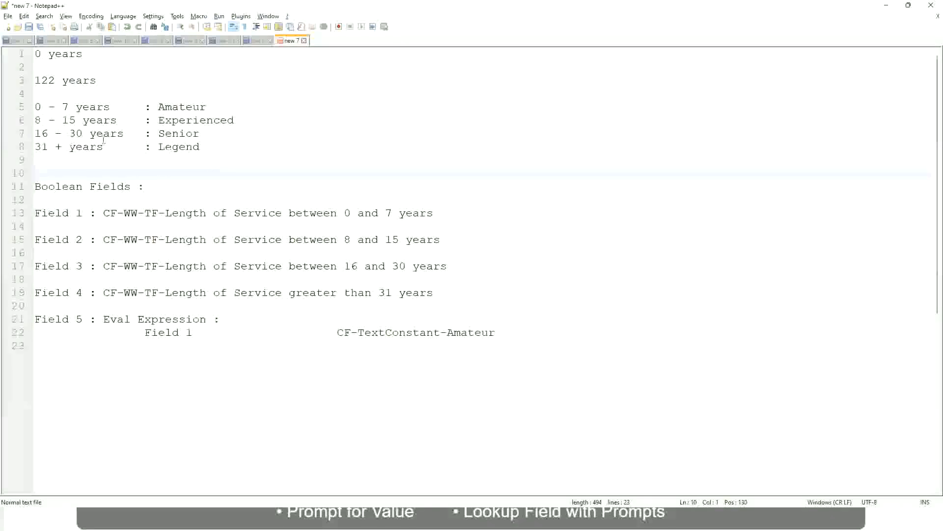
click(162, 132)
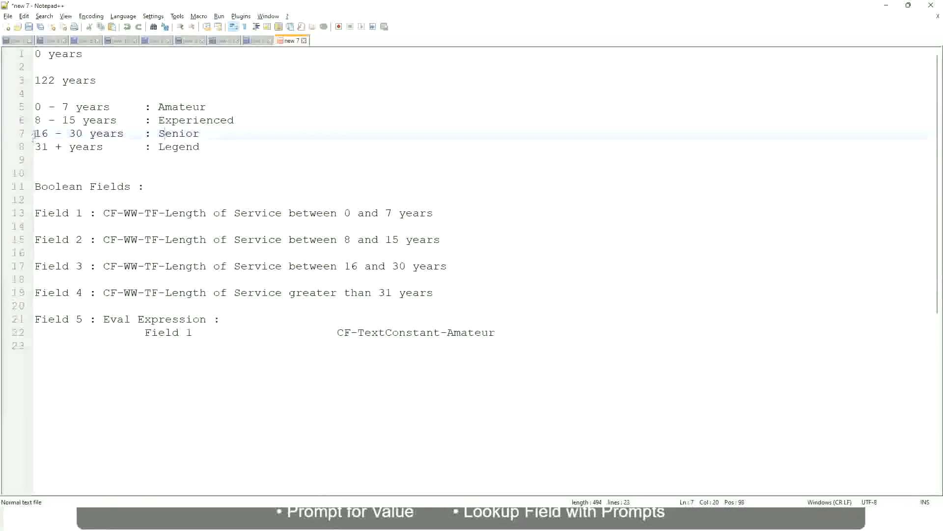
drag(35, 134, 91, 135)
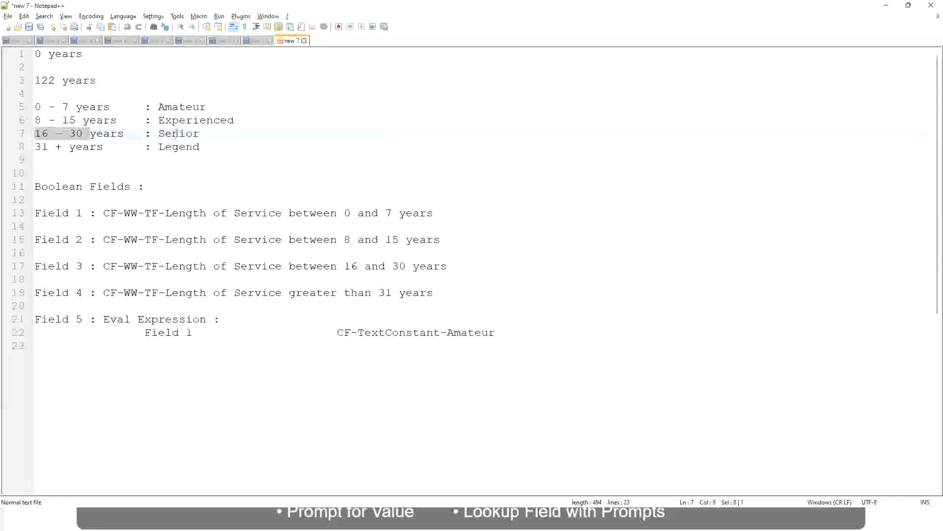
double_click(175, 134)
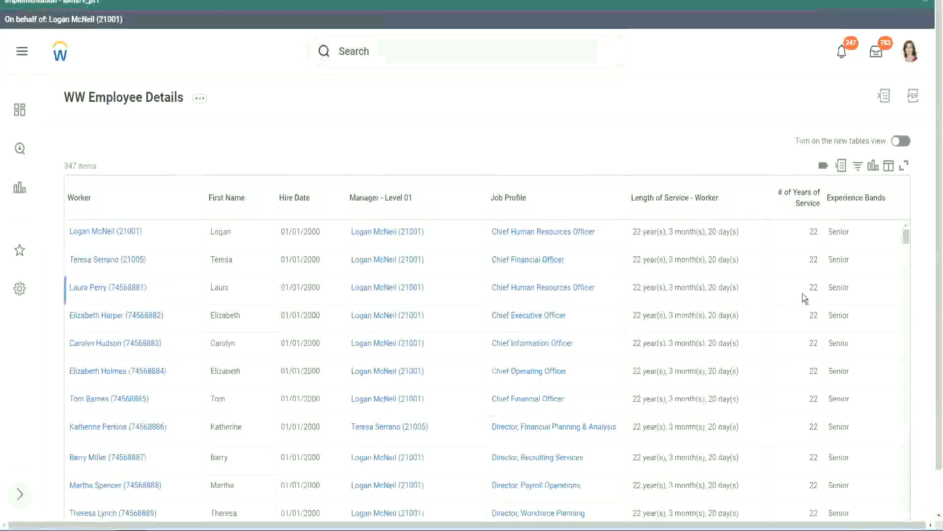
Step: Return to the Workday report and examine the # of Years of Service and Experience Bands values down the rows
scroll(805, 294, down, 3)
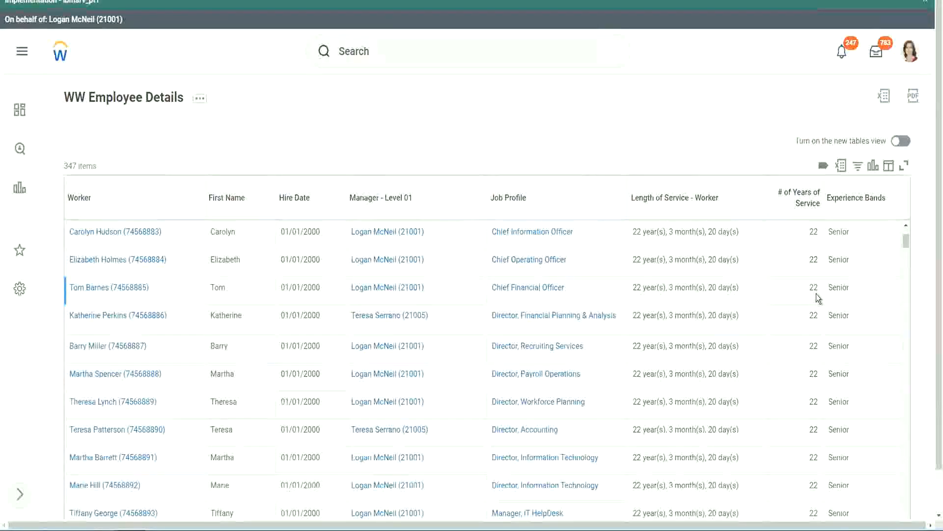
scroll(816, 294, down, 5)
scroll(824, 329, down, 5)
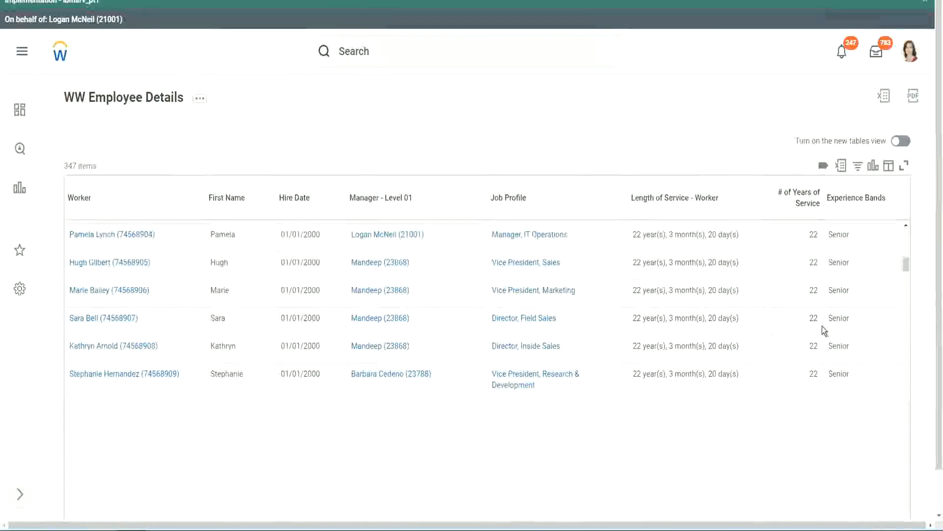
scroll(835, 339, down, 2)
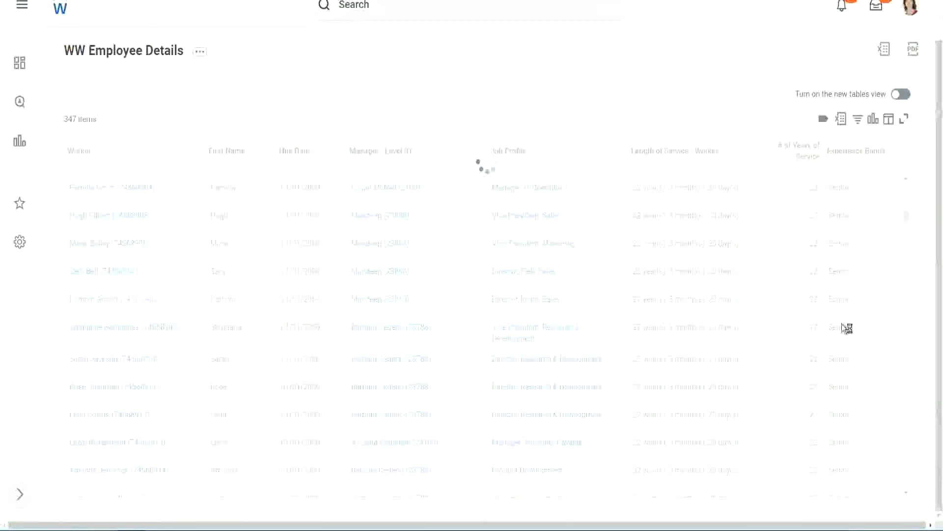
scroll(874, 278, down, 5)
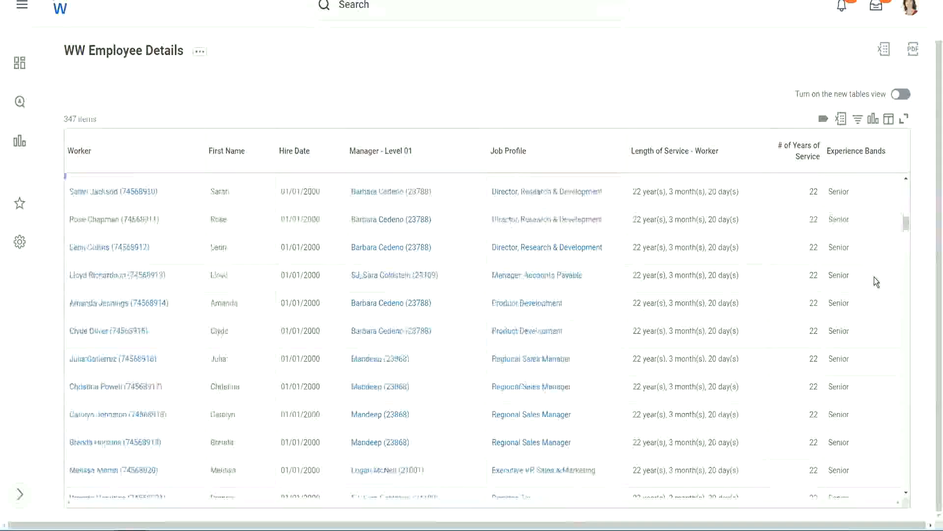
scroll(874, 280, down, 4)
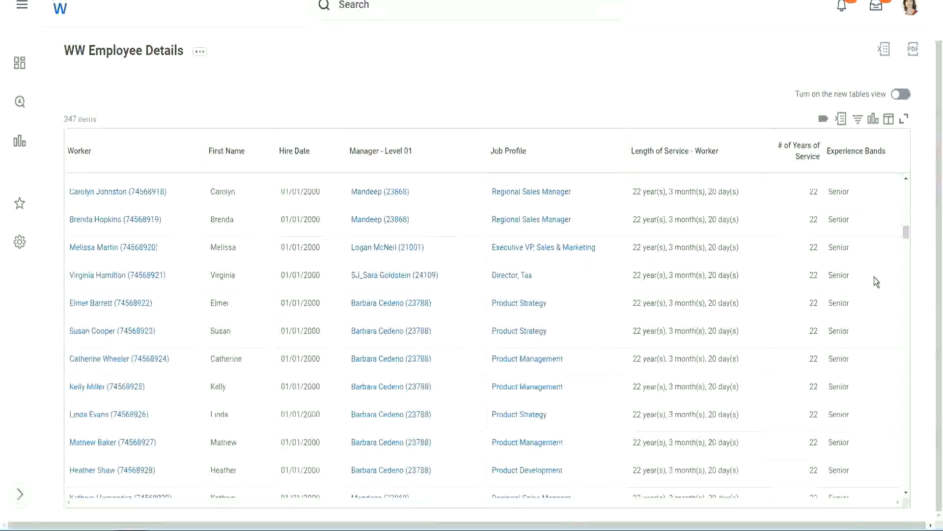
scroll(874, 277, down, 8)
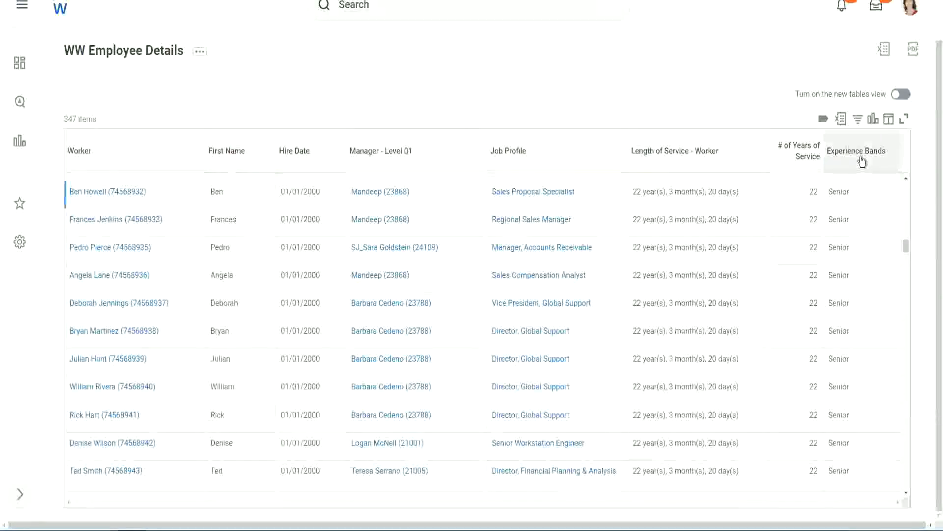
Step: Filter the report on Experience Bands containing Amateur
click(861, 162)
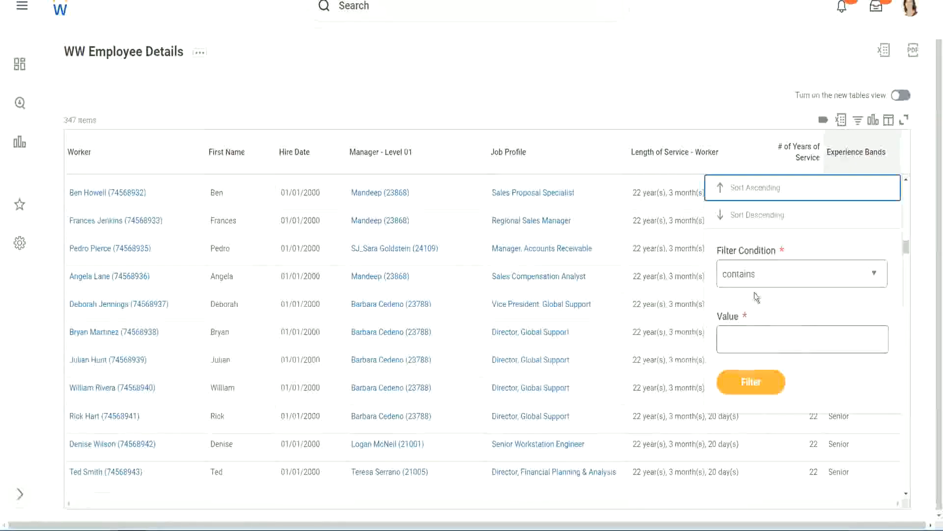
click(748, 331)
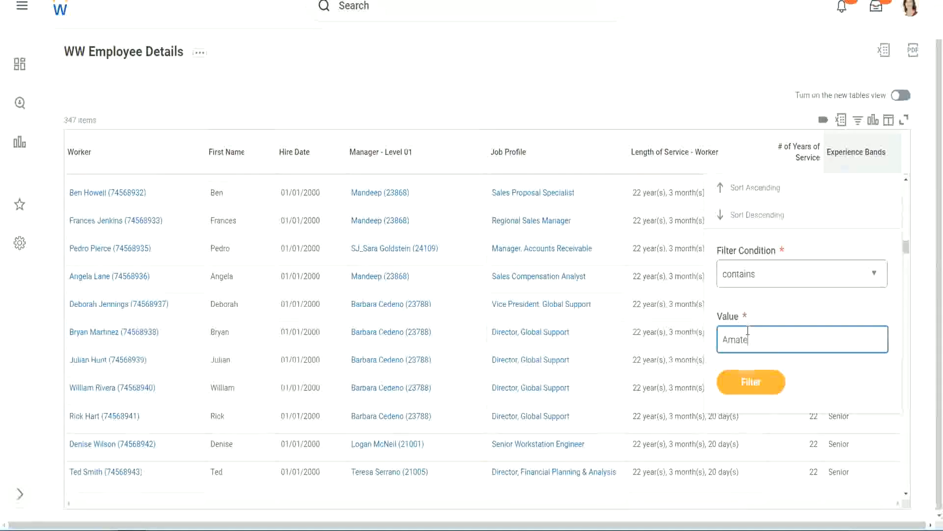
click(743, 386)
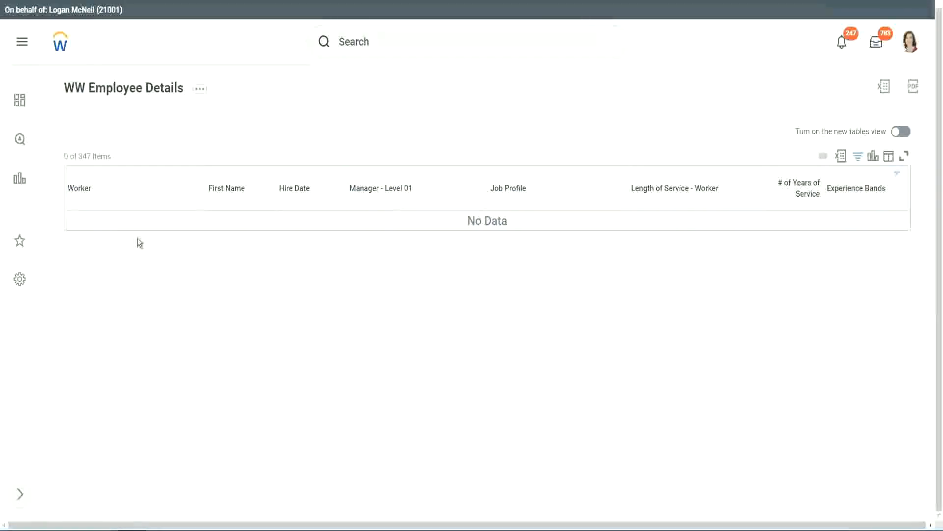
Step: Change the Experience Bands filter value to Legend and apply it
click(855, 190)
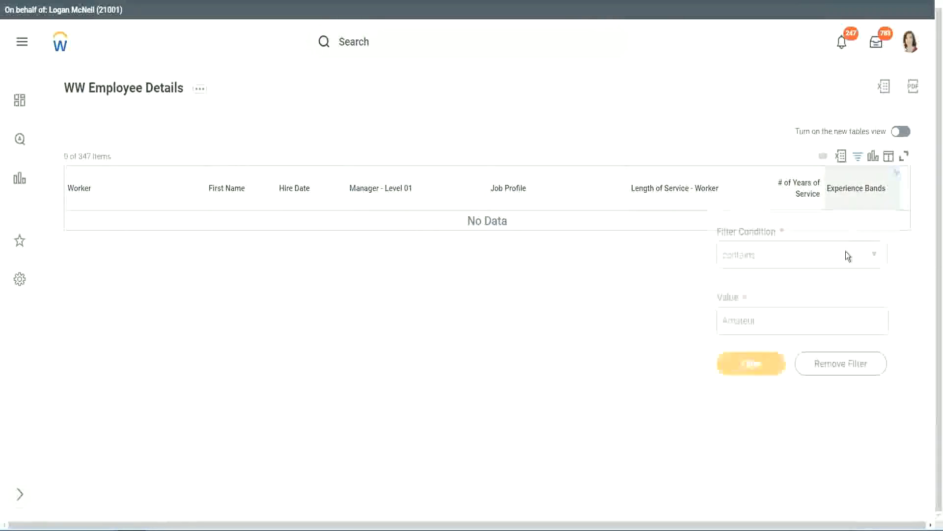
click(762, 317)
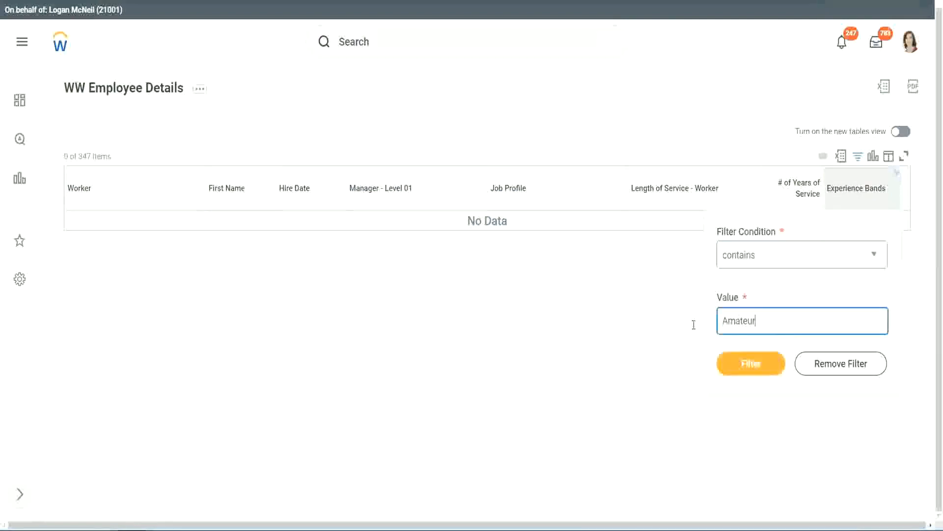
drag(694, 324, 674, 322)
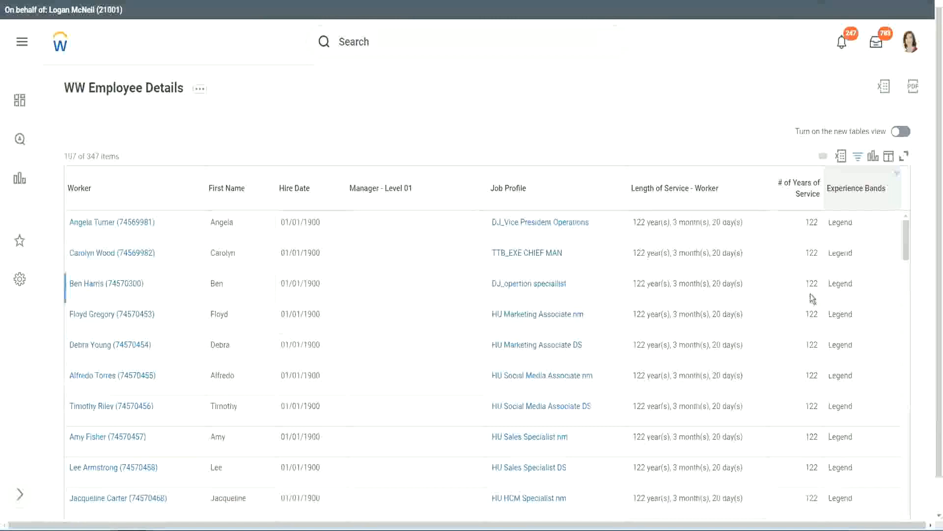
Step: Check the hire dates and years of service against the band throughout the Legend rows, including the last worker listed
scroll(809, 294, down, 10)
scroll(810, 294, down, 5)
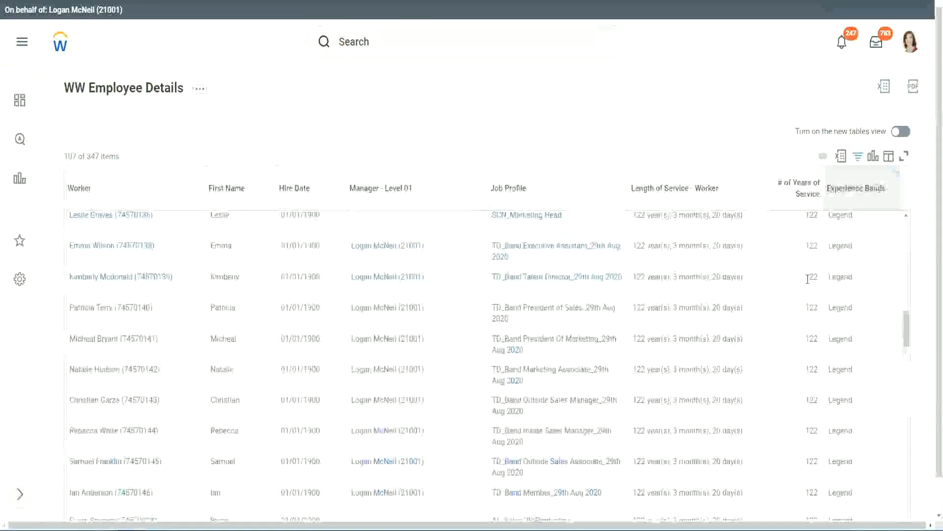
scroll(807, 280, down, 15)
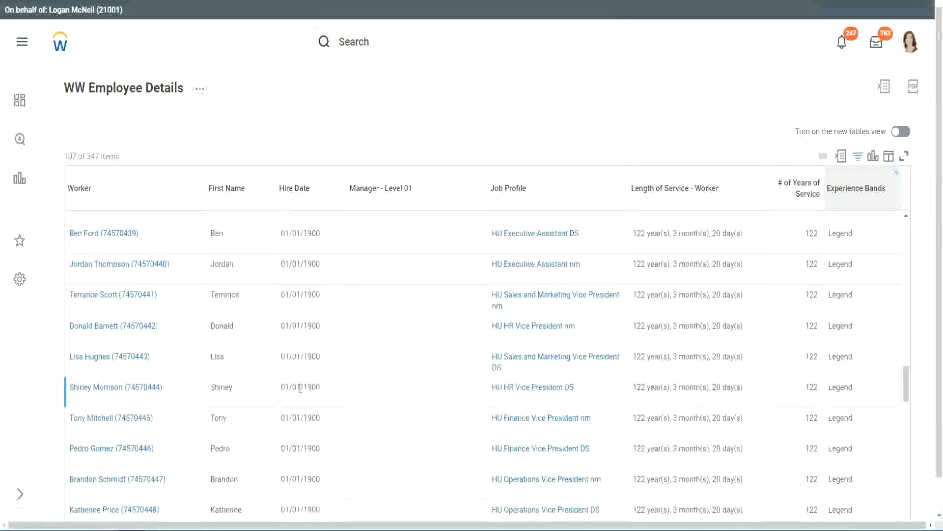
double_click(310, 387)
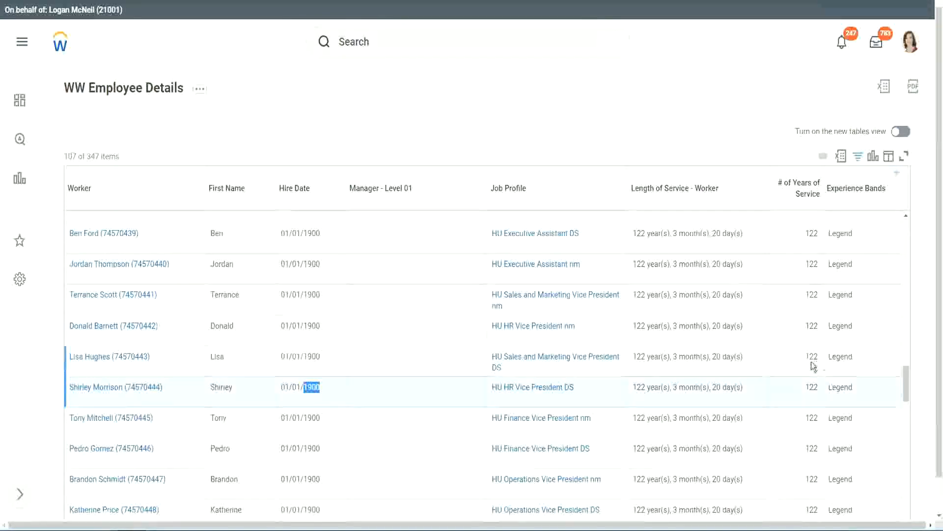
scroll(803, 368, down, 1)
scroll(800, 365, down, 4)
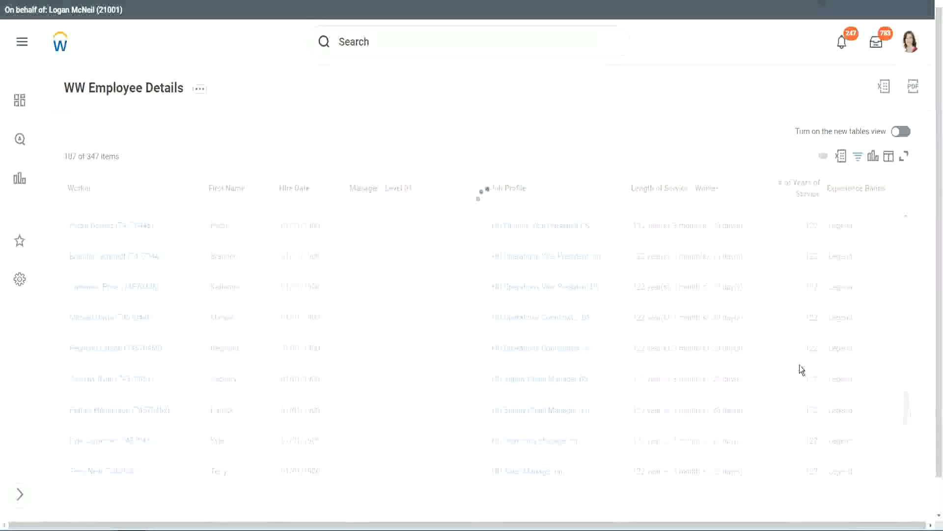
scroll(799, 365, down, 20)
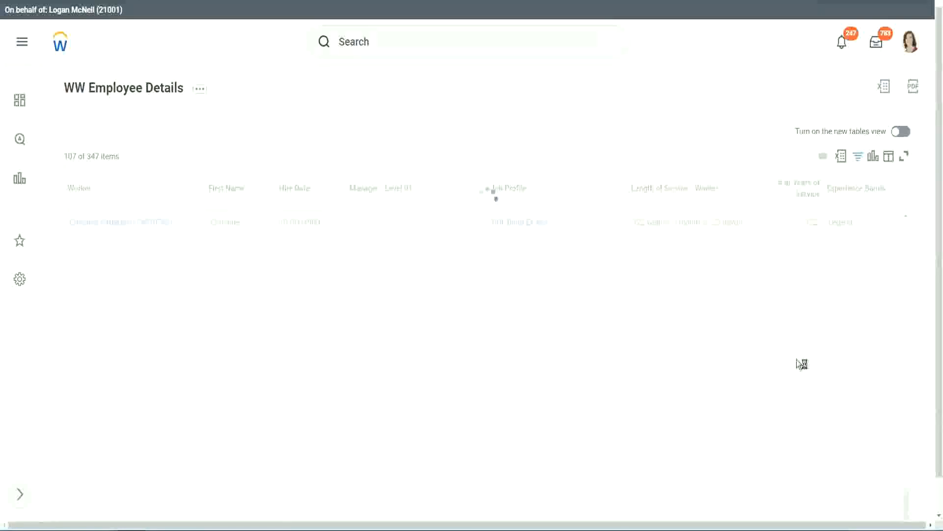
scroll(786, 323, down, 6)
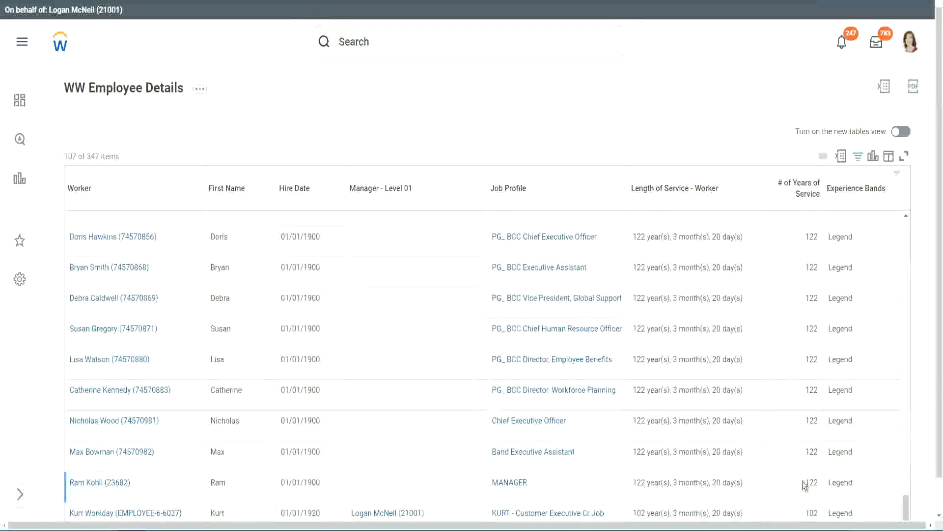
double_click(811, 512)
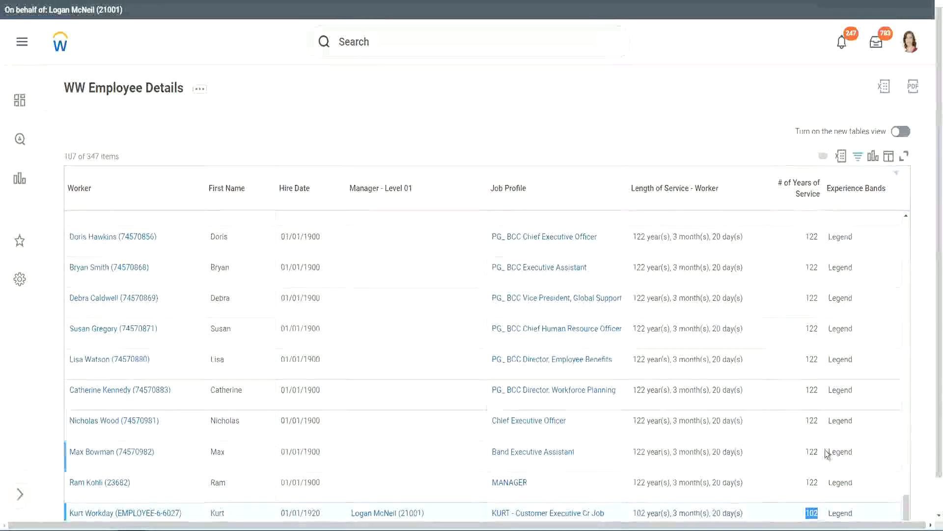
drag(809, 420, 818, 420)
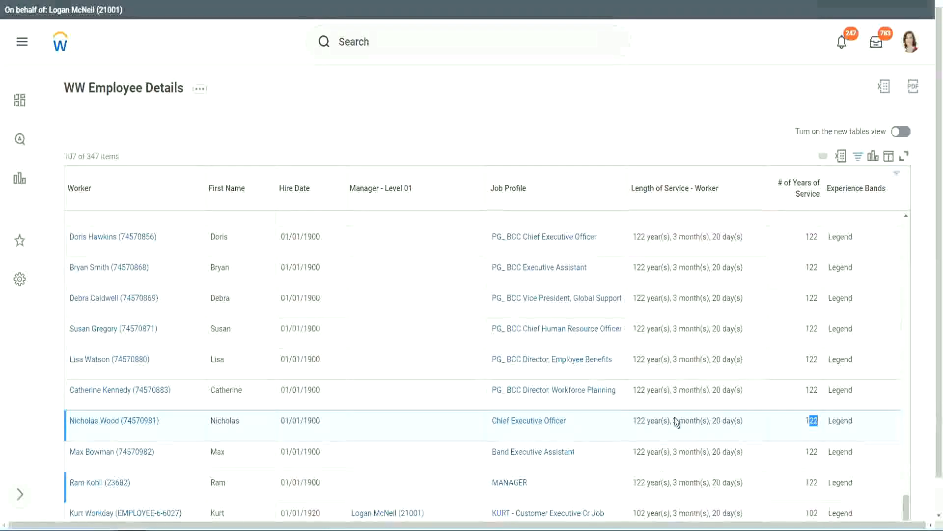
click(792, 391)
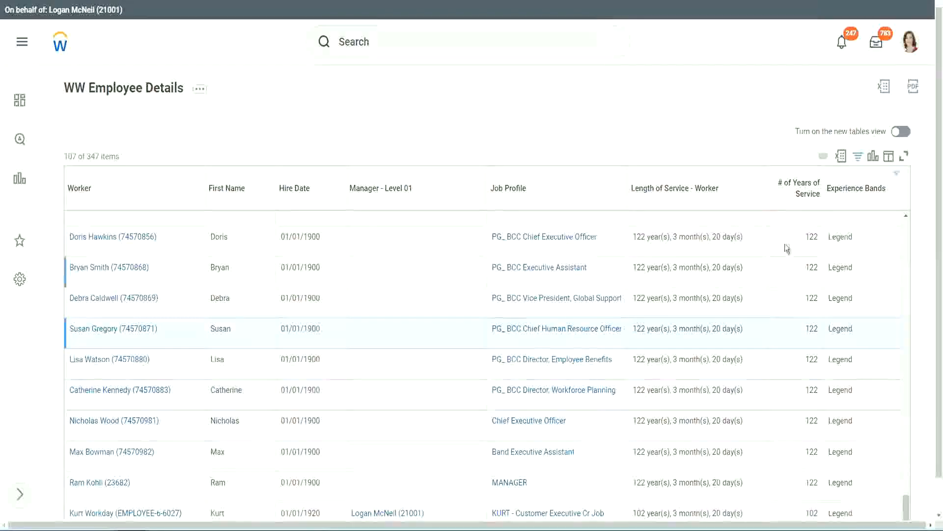
Step: Replace the Experience Bands filter value with Experienced and apply the filter
click(863, 194)
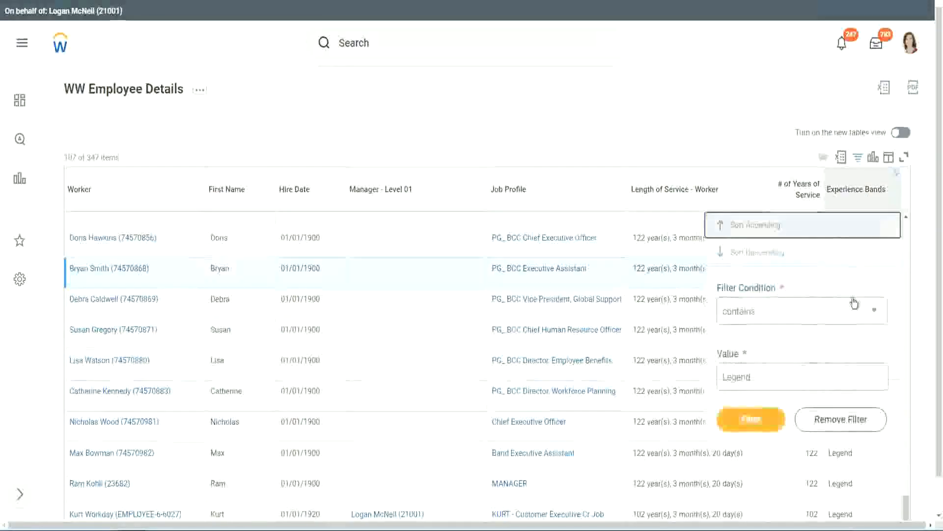
click(772, 377)
drag(773, 376, 648, 375)
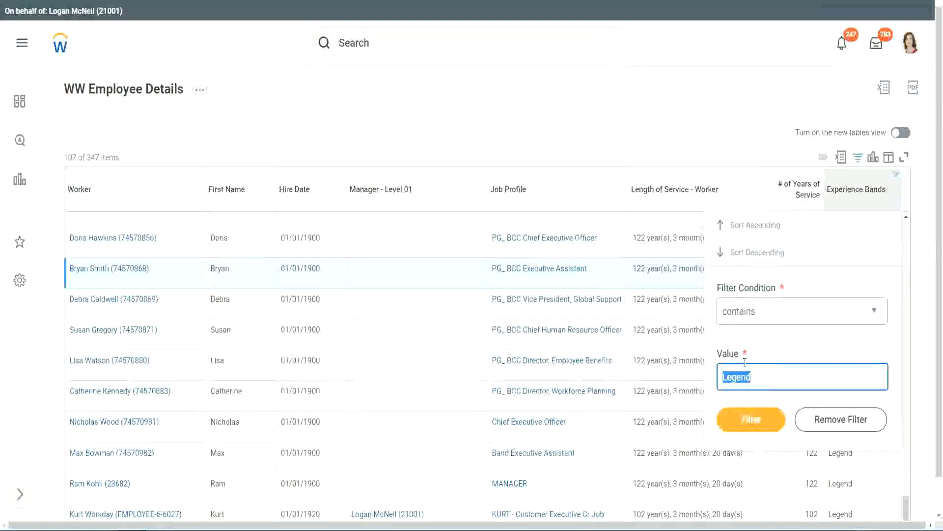
text(Ex)
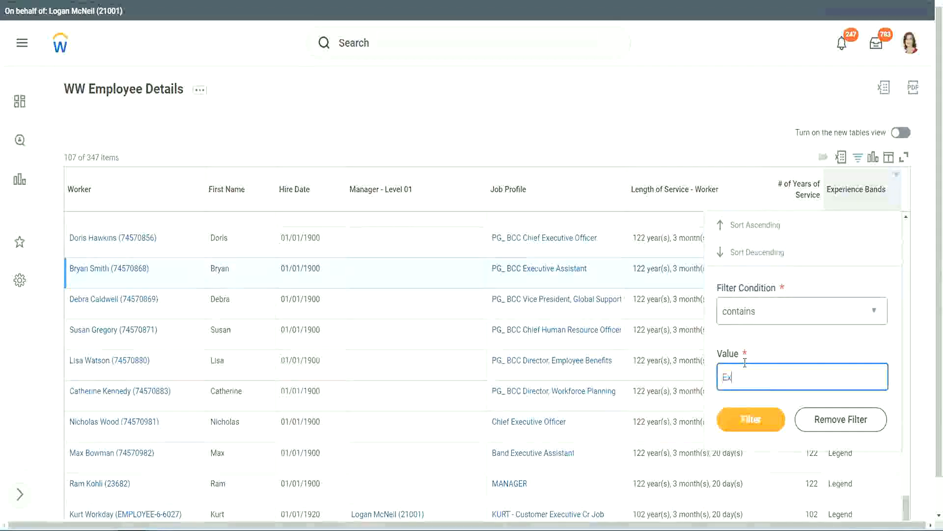
text(pe)
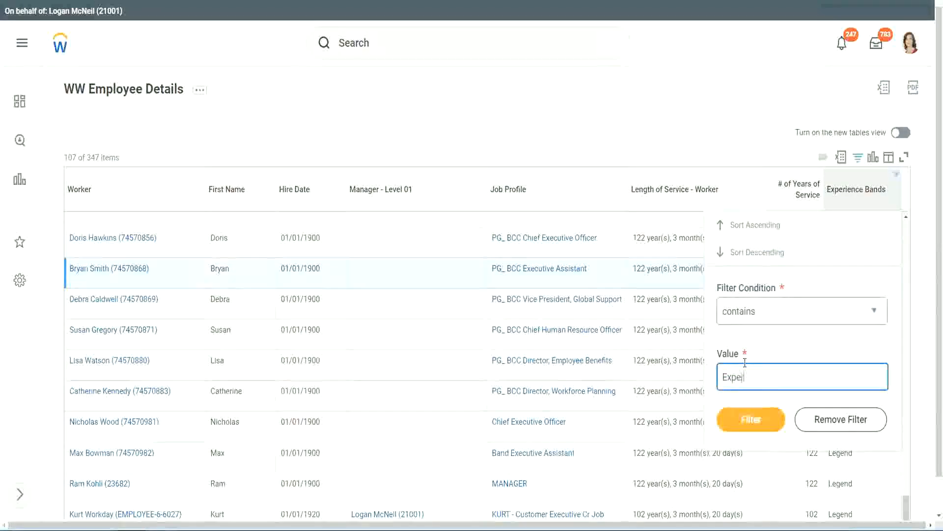
text(rienced)
click(757, 418)
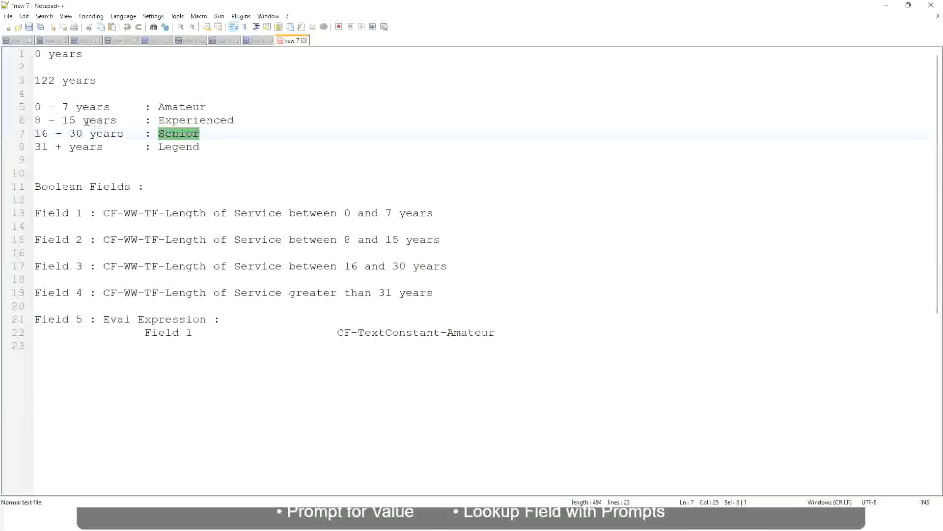
Step: Review the 8 - 15 years range defined for the Experienced band in the Notepad++ notes
click(54, 120)
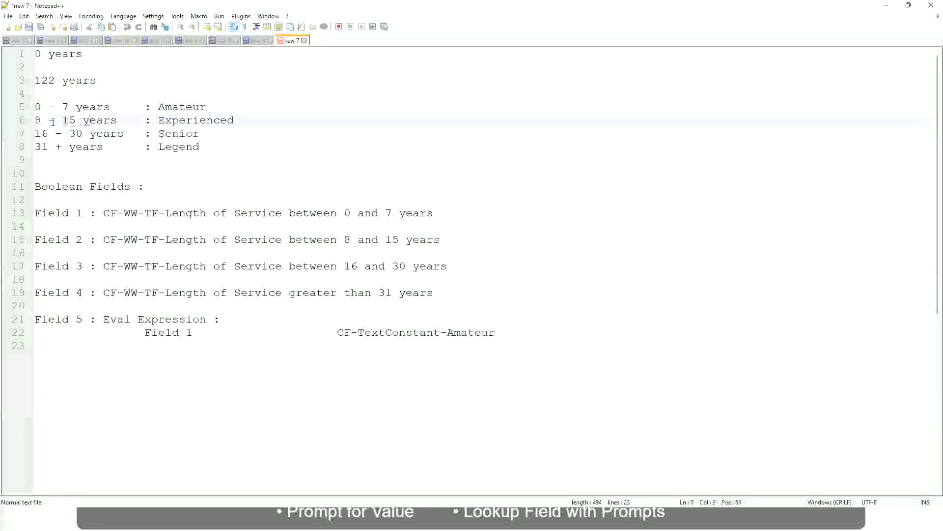
drag(42, 121, 73, 120)
click(80, 121)
click(109, 121)
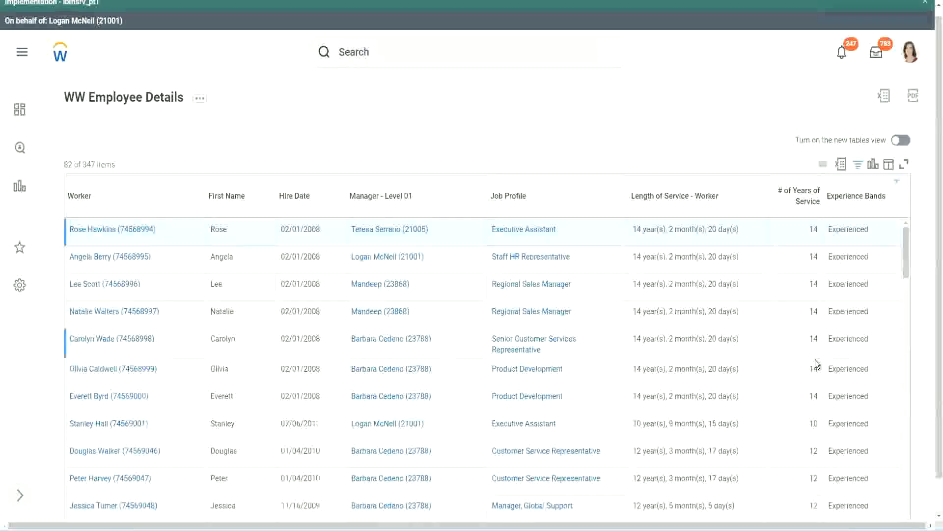
Step: Check the number of years of service against the band throughout the Experienced rows of the Workday WW Employee Details report
scroll(815, 363, down, 3)
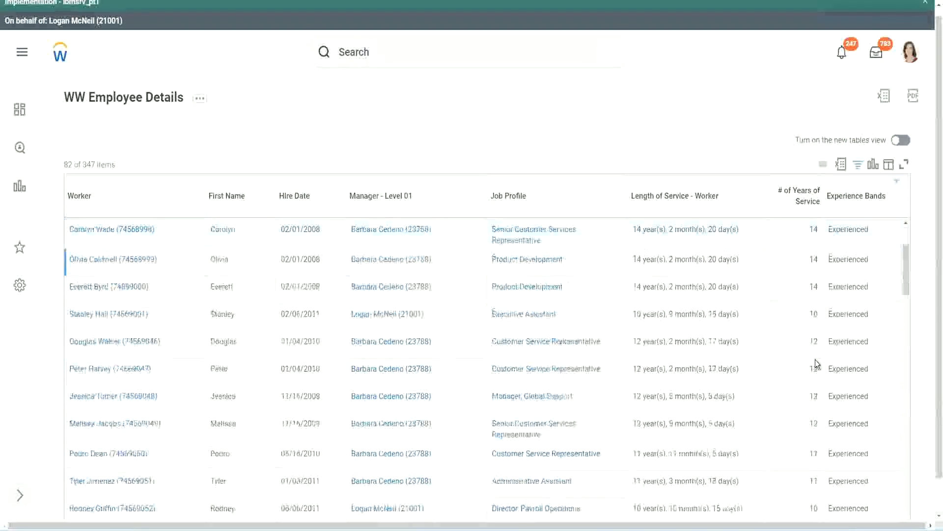
scroll(815, 364, down, 2)
double_click(813, 259)
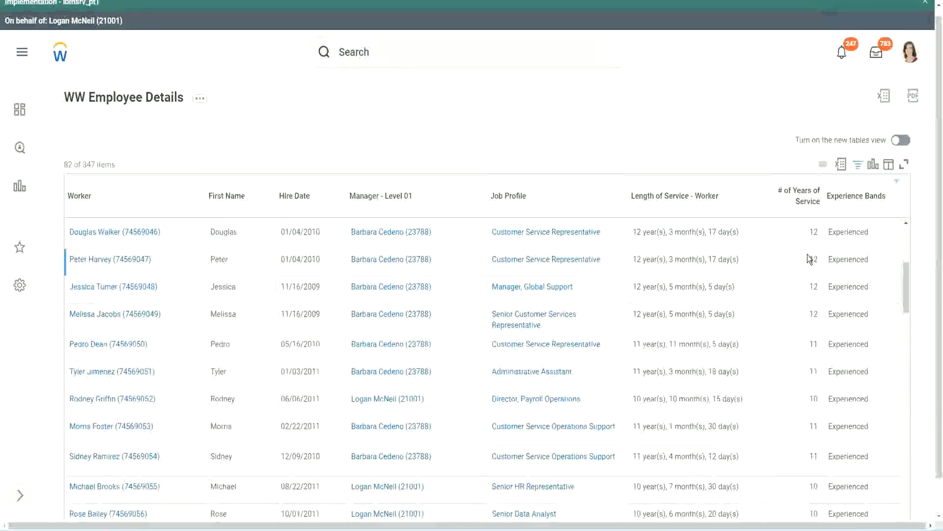
double_click(838, 259)
scroll(809, 383, down, 2)
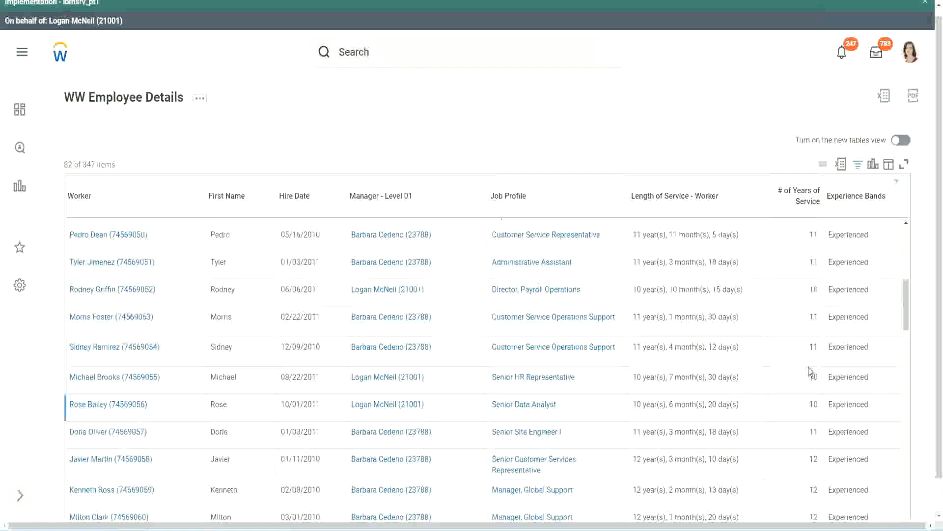
click(813, 347)
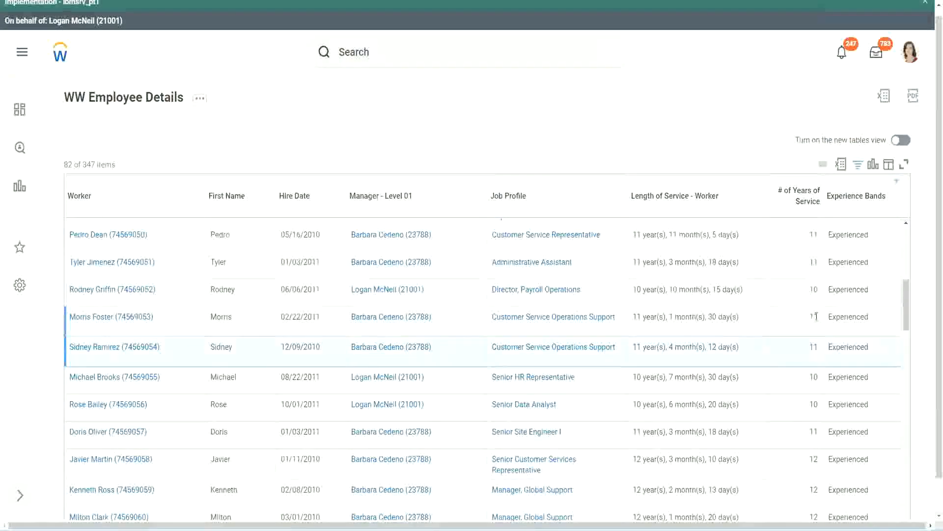
click(860, 316)
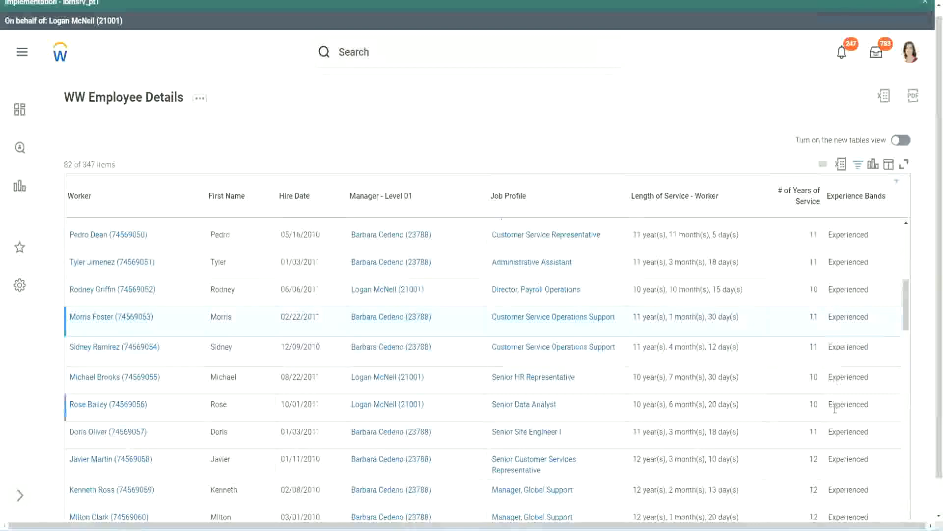
scroll(834, 408, down, 5)
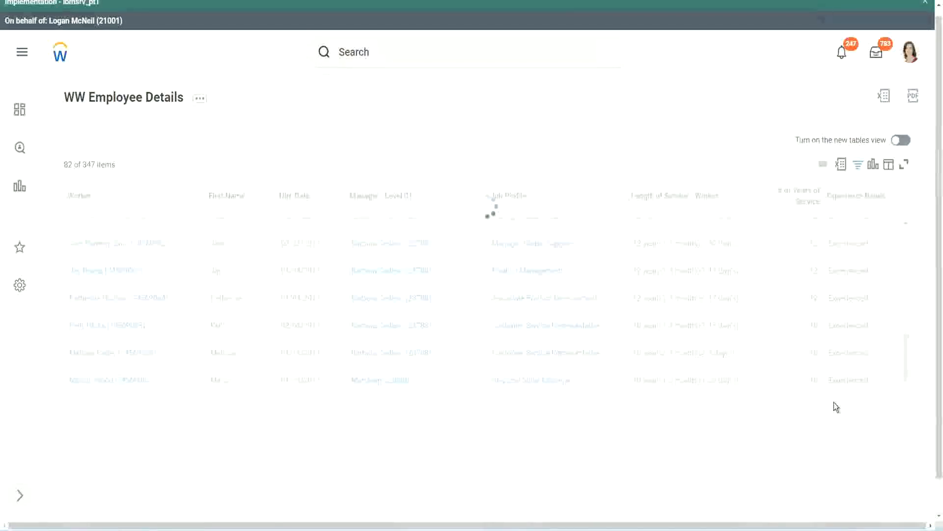